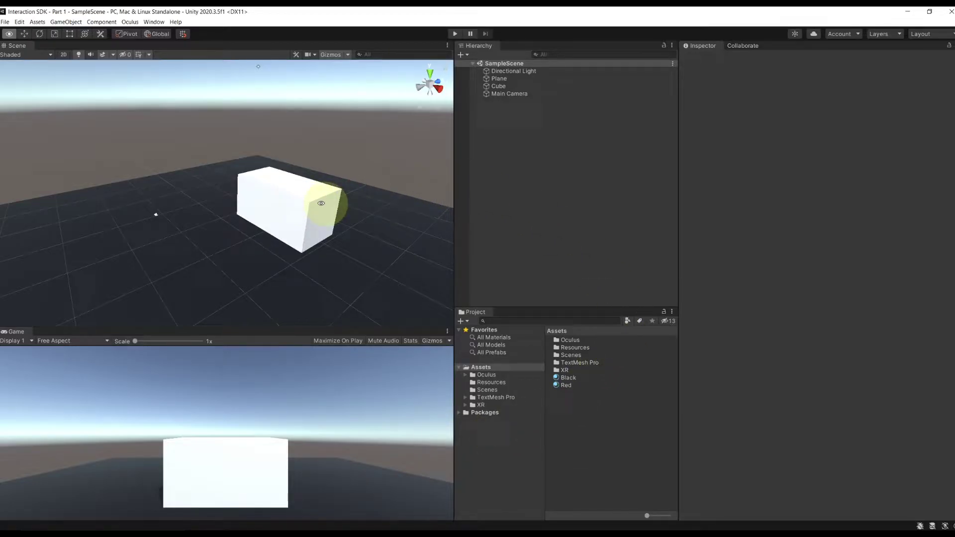
# Orbit the Scene view around the white cube sitting on the plane.
pyautogui.keyDown('alt'); pyautogui.moveTo(321, 203); pyautogui.dragTo(205, 211); pyautogui.keyUp('alt')
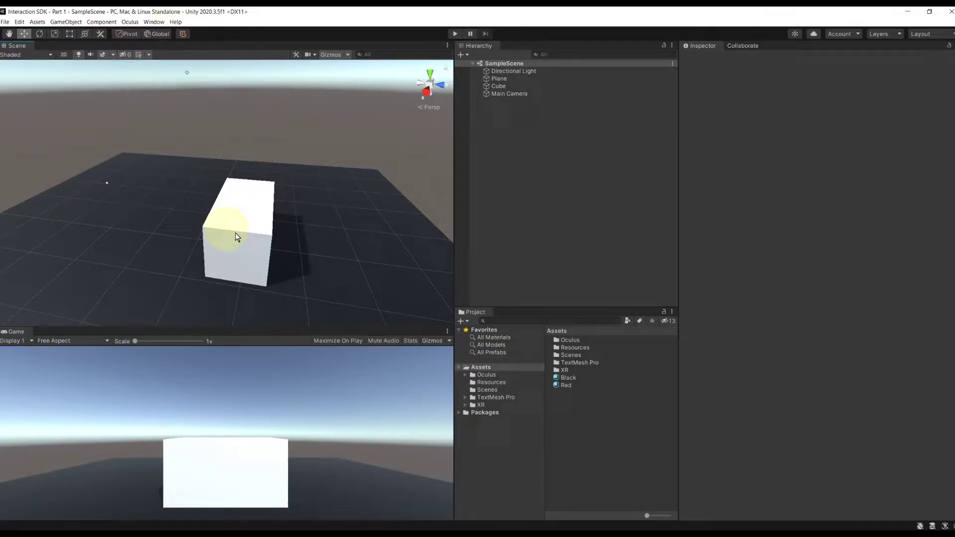
pyautogui.keyDown('alt'); pyautogui.moveTo(235, 237); pyautogui.dragTo(316, 240); pyautogui.keyUp('alt')
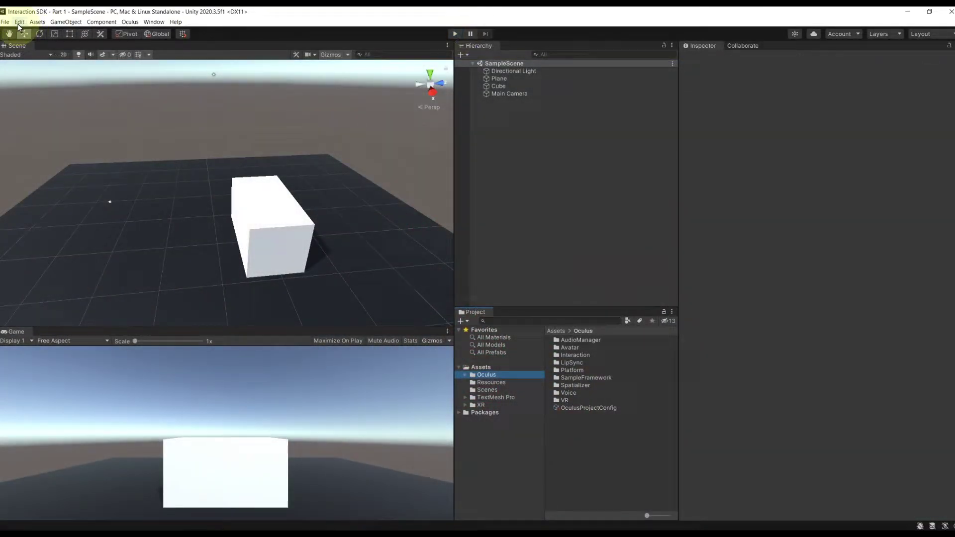
pyautogui.click(17, 23)
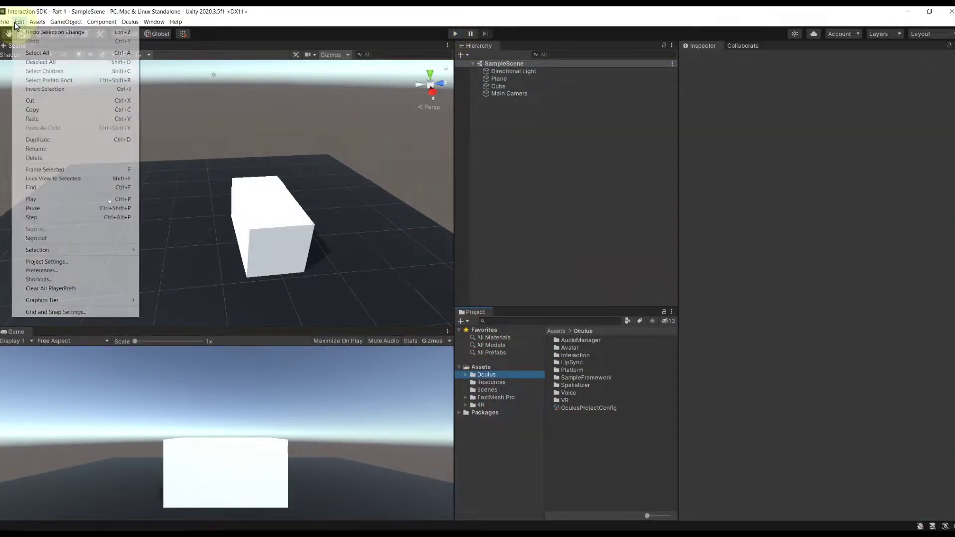
pyautogui.click(56, 261)
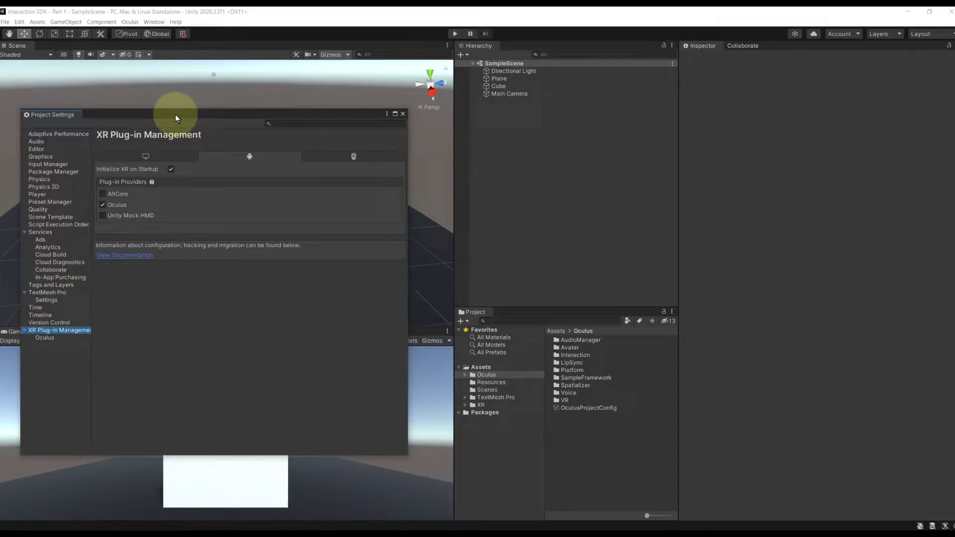
pyautogui.moveTo(175, 115); pyautogui.dragTo(433, 119)
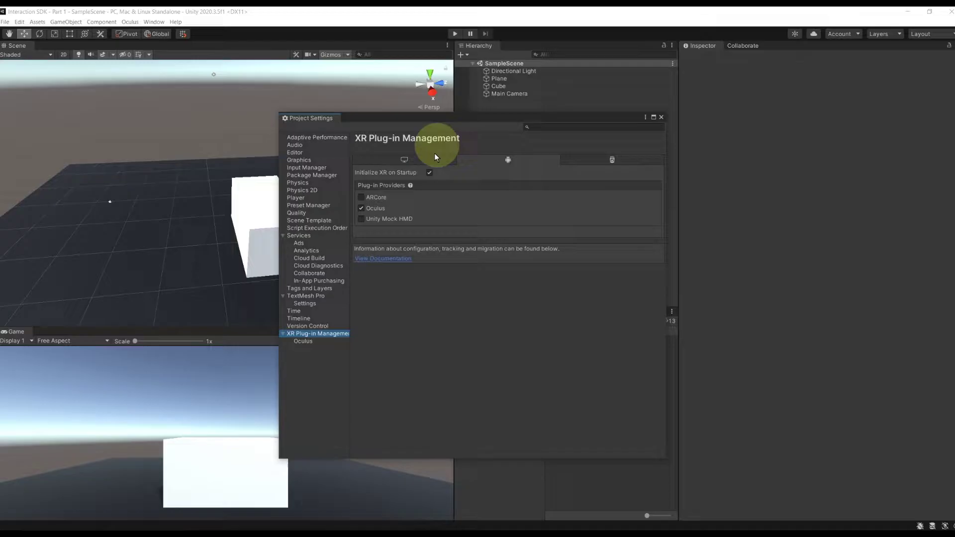
pyautogui.click(432, 160)
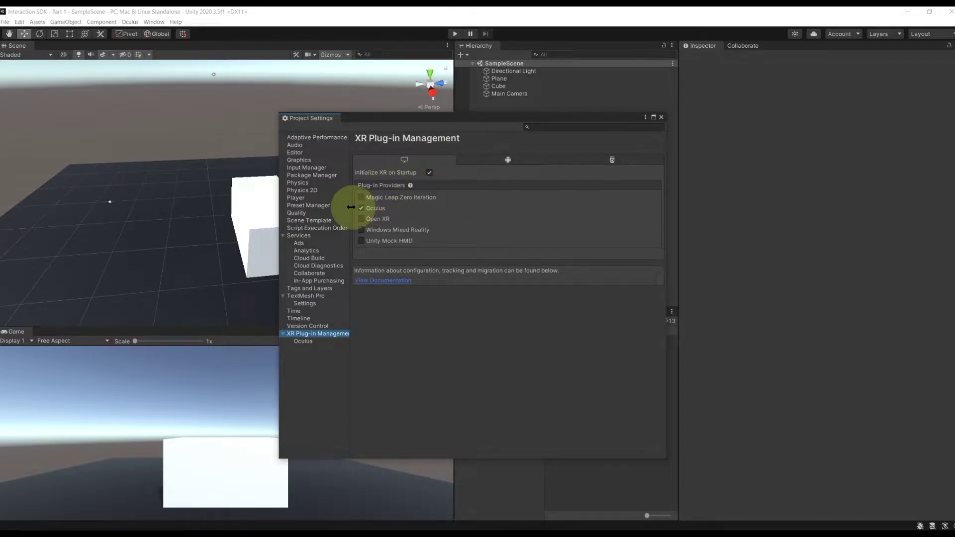
pyautogui.click(476, 164)
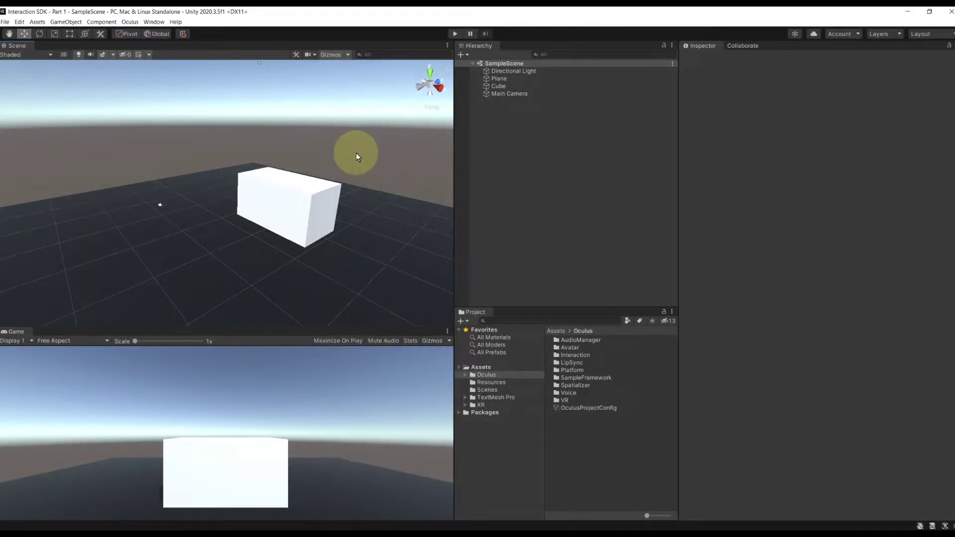
pyautogui.keyDown('alt'); pyautogui.moveTo(356, 153); pyautogui.dragTo(186, 282); pyautogui.keyUp('alt')
# Inspect the Plane and Cube objects and orbit the view around the cube.
pyautogui.click(186, 282)
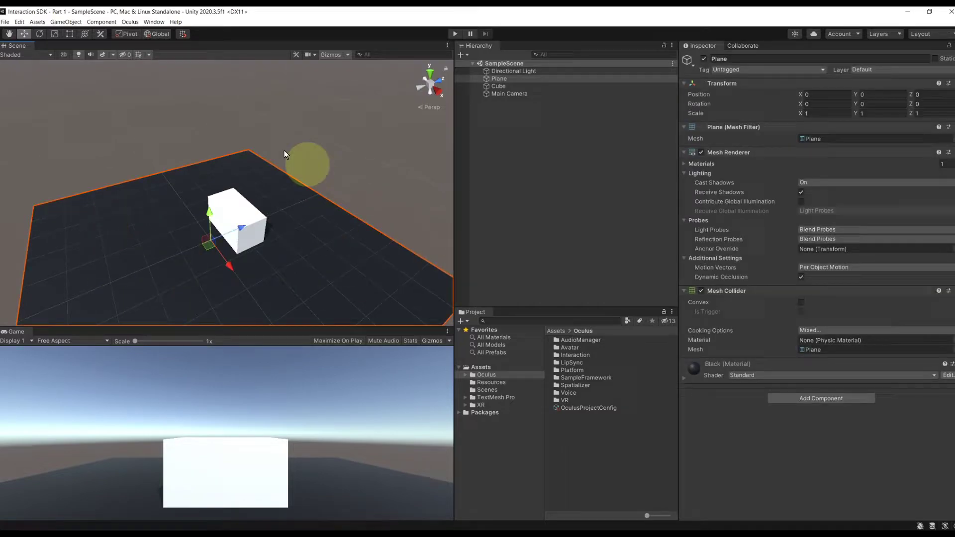
pyautogui.scroll(6, 273, 267)
pyautogui.click(237, 253)
pyautogui.scroll(-3, 266, 246)
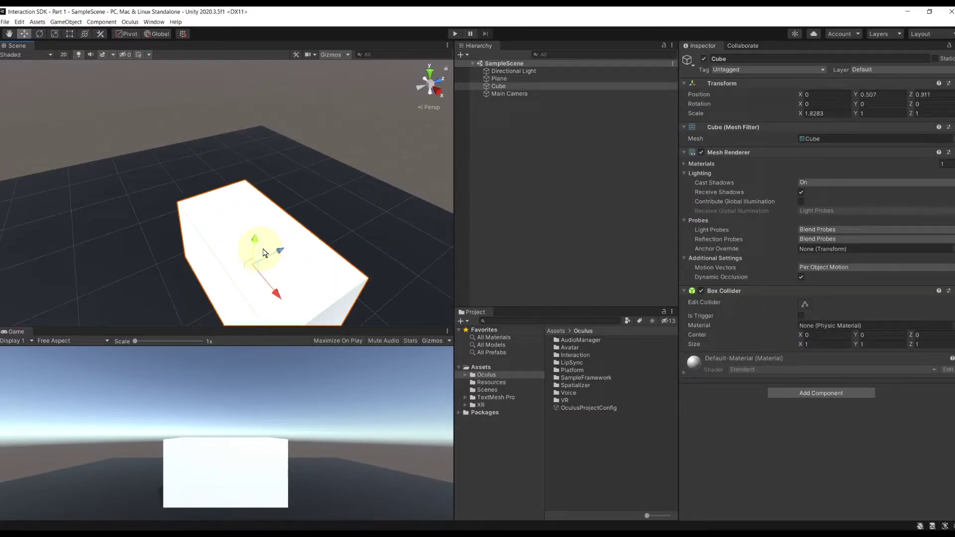
pyautogui.keyDown('alt'); pyautogui.moveTo(266, 245); pyautogui.dragTo(279, 219); pyautogui.keyUp('alt')
# Delete the Main Camera from the Hierarchy and save the scene.
pyautogui.click(509, 94)
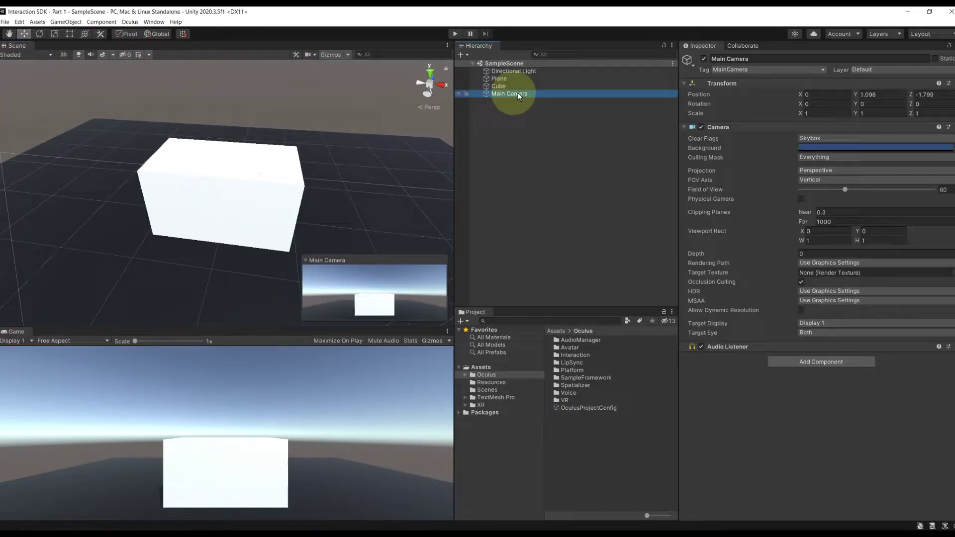
pyautogui.rightClick(518, 93)
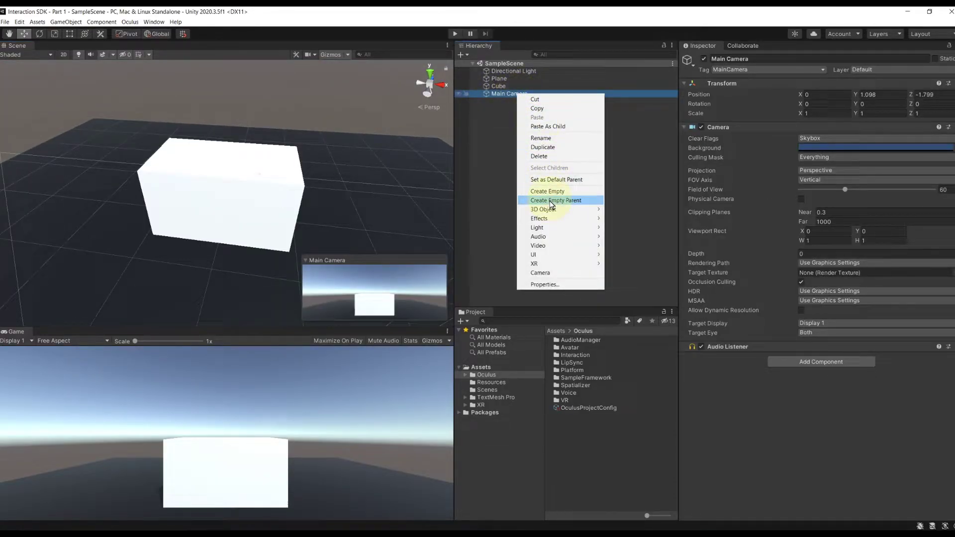
pyautogui.click(547, 156)
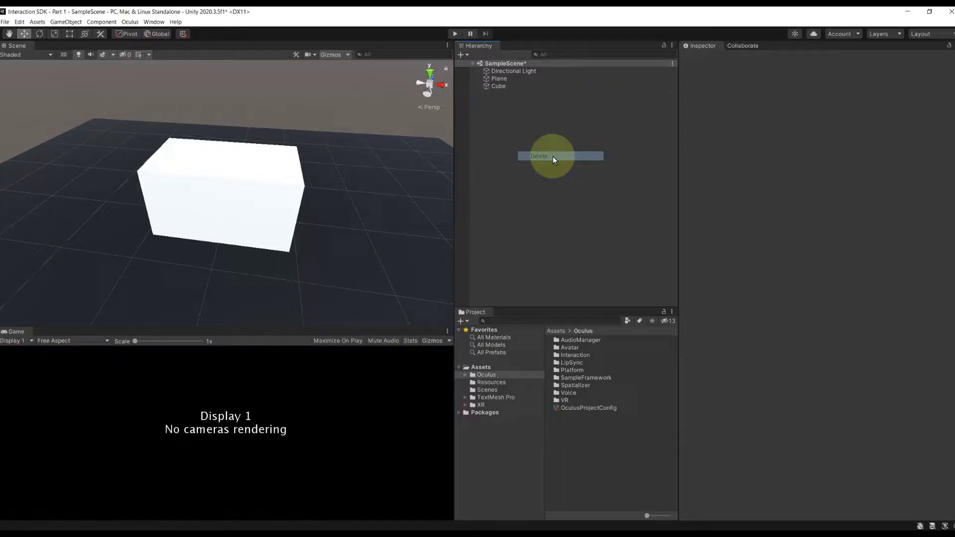
pyautogui.hotkey('ctrl', 's')
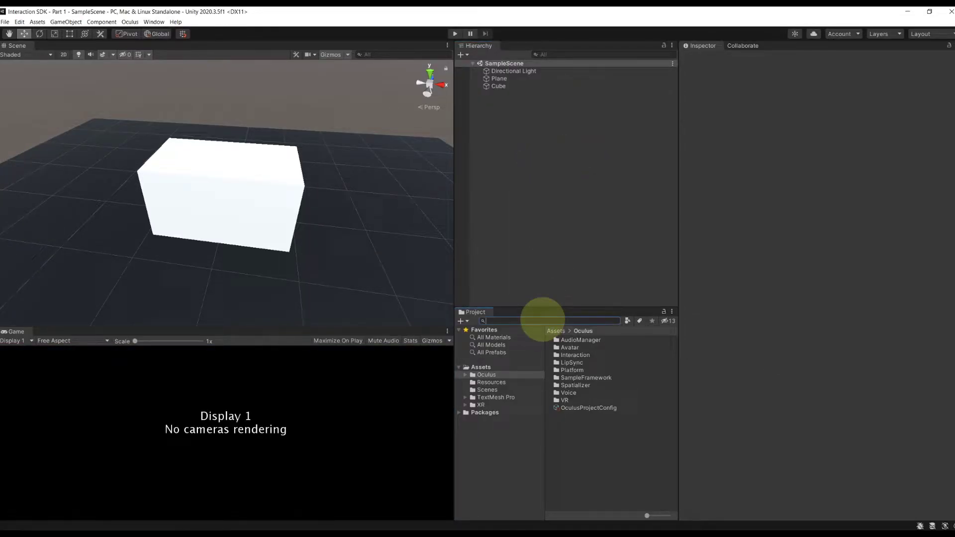
# Search for OVRCameraRig and drag the prefab into the scene Hierarchy.
pyautogui.click(543, 319)
pyautogui.write('OVRCamera')
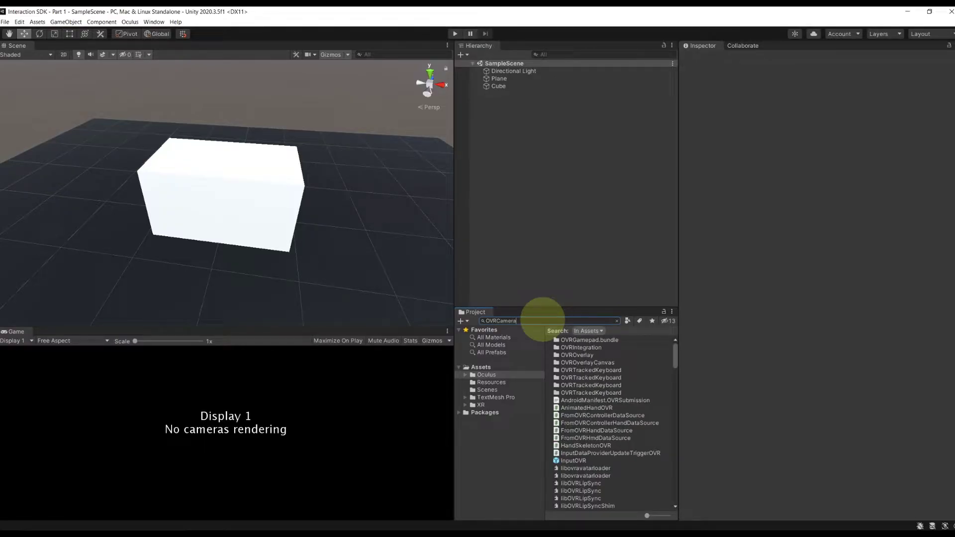
pyautogui.write('Rig')
pyautogui.moveTo(566, 340); pyautogui.dragTo(552, 285)
pyautogui.moveTo(512, 164); pyautogui.dragTo(502, 145)
pyautogui.keyDown('alt'); pyautogui.moveTo(428, 157); pyautogui.dragTo(203, 198); pyautogui.keyUp('alt')
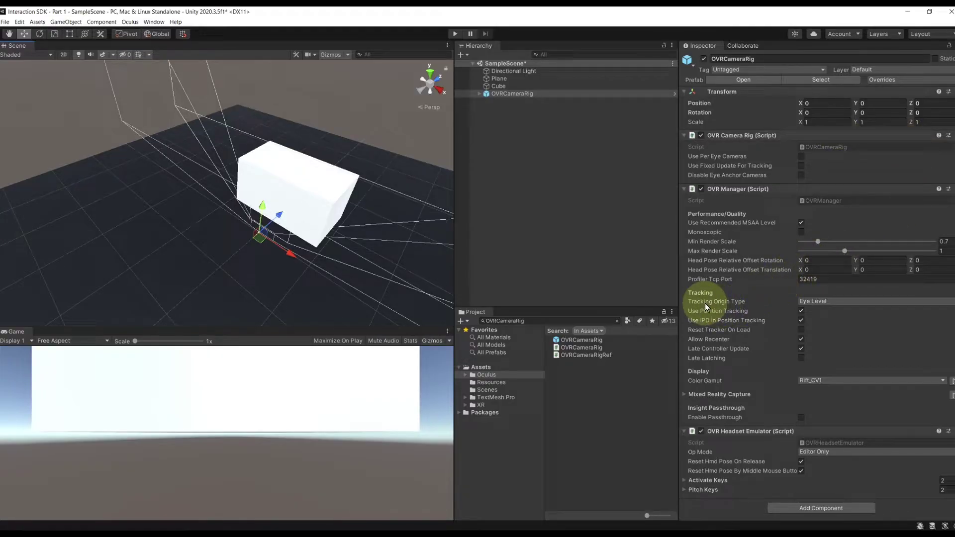
# Set the rig's Tracking Origin Type to Floor Level and save the scene.
pyautogui.click(808, 301)
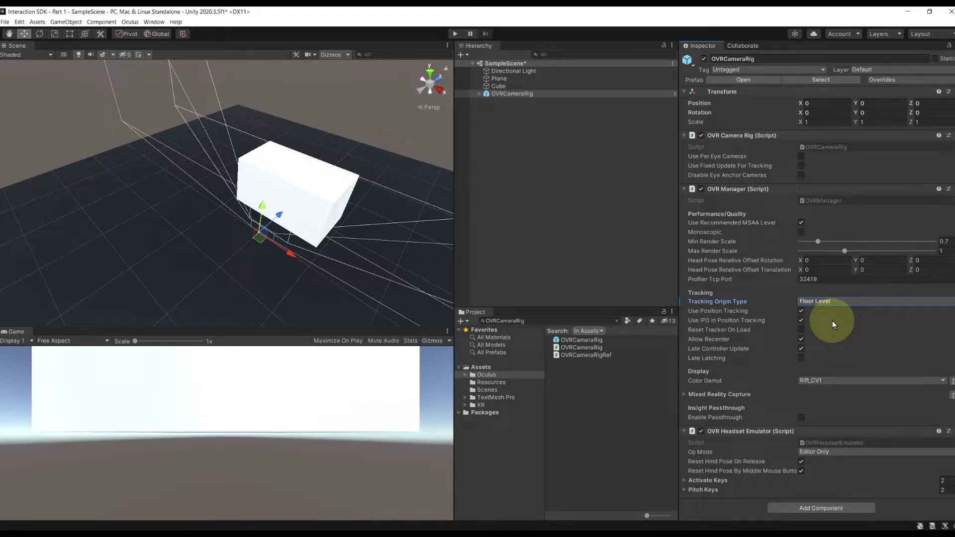
pyautogui.hotkey('ctrl', 's')
pyautogui.moveTo(220, 203); pyautogui.dragTo(384, 139, button='middle')
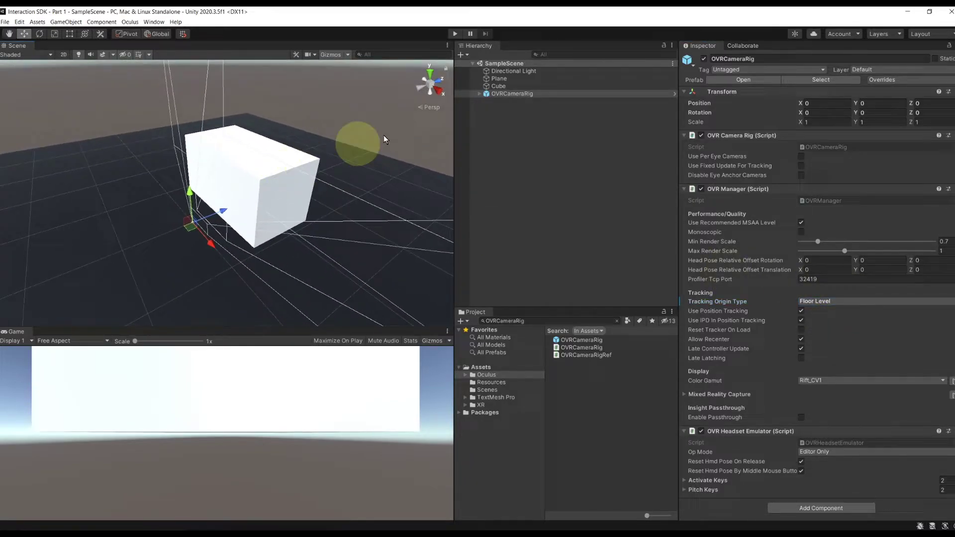
# Expand the OVRCameraRig tree and place an OVRHandPrefab under LeftHandAnchor and RightHandAnchor.
pyautogui.click(480, 93)
pyautogui.click(479, 93)
pyautogui.click(486, 101)
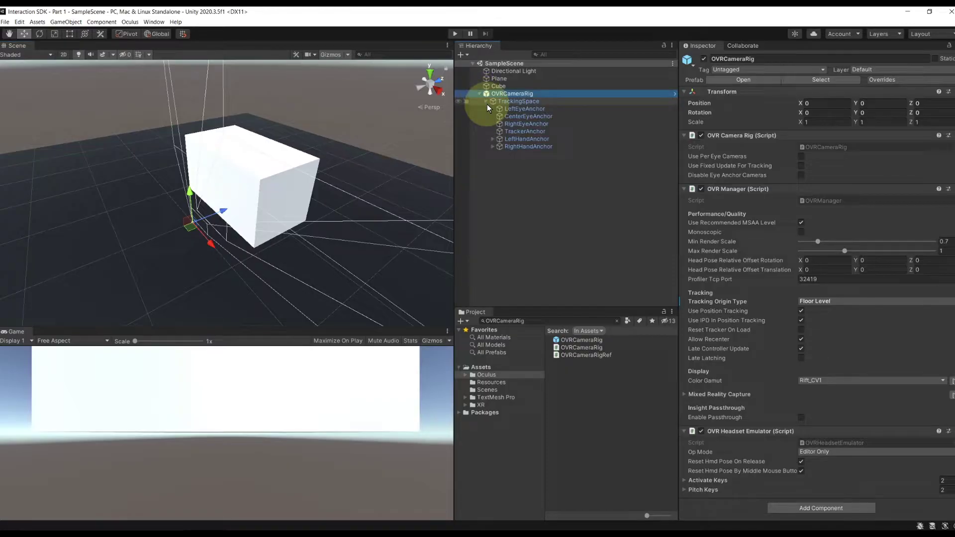
pyautogui.click(492, 139)
pyautogui.click(492, 155)
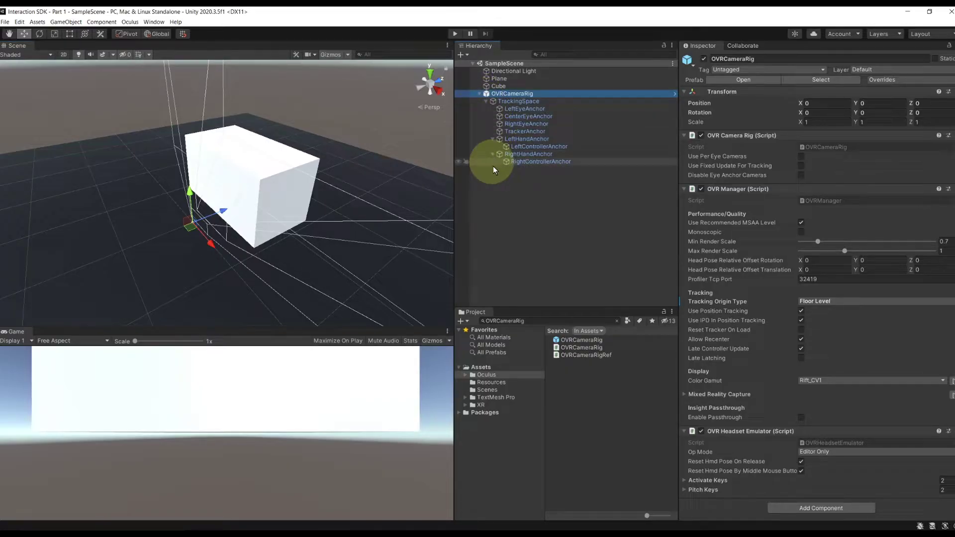
pyautogui.click(532, 320)
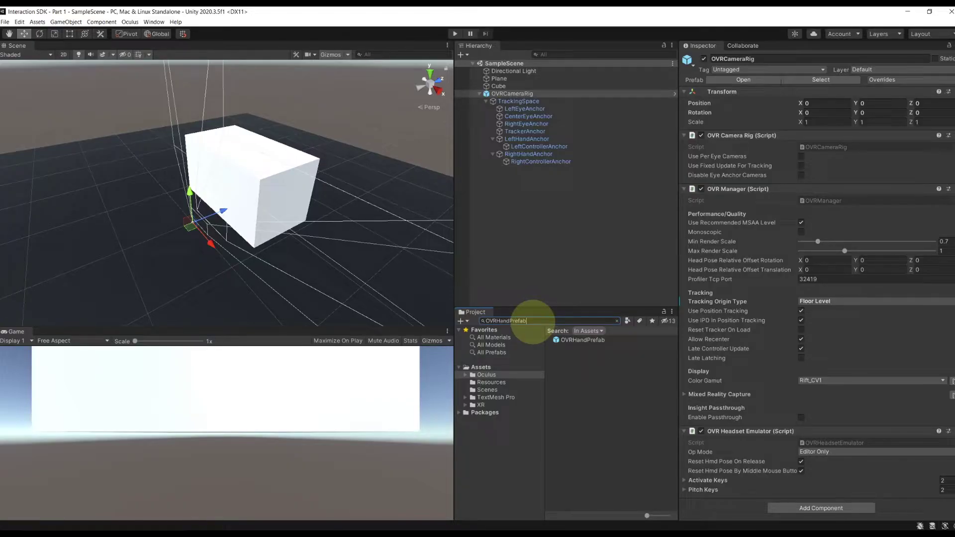
pyautogui.moveTo(572, 341); pyautogui.dragTo(521, 145)
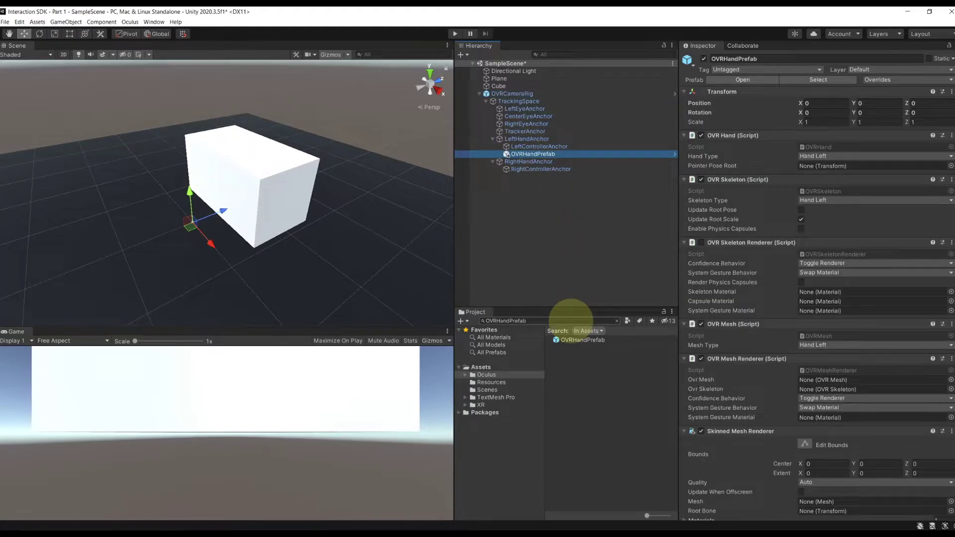
pyautogui.moveTo(571, 342); pyautogui.dragTo(527, 162)
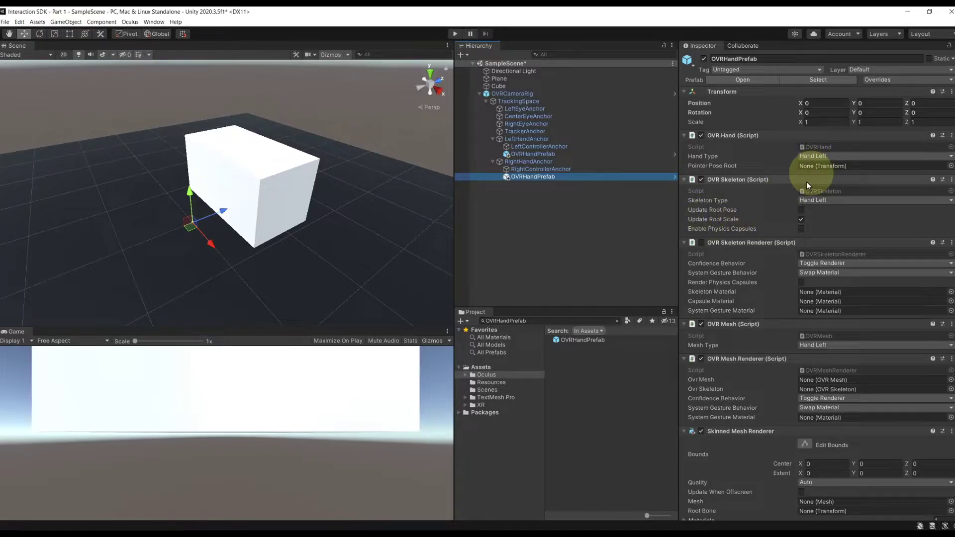
# Set the right OVRHandPrefab's hand and mesh types to Hand Right, then save.
pyautogui.click(834, 157)
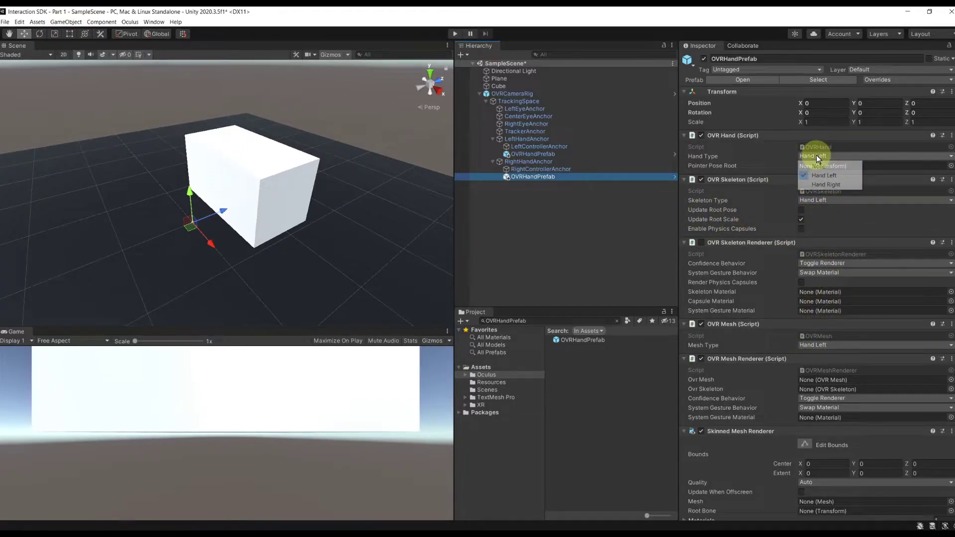
pyautogui.click(825, 180)
pyautogui.click(826, 345)
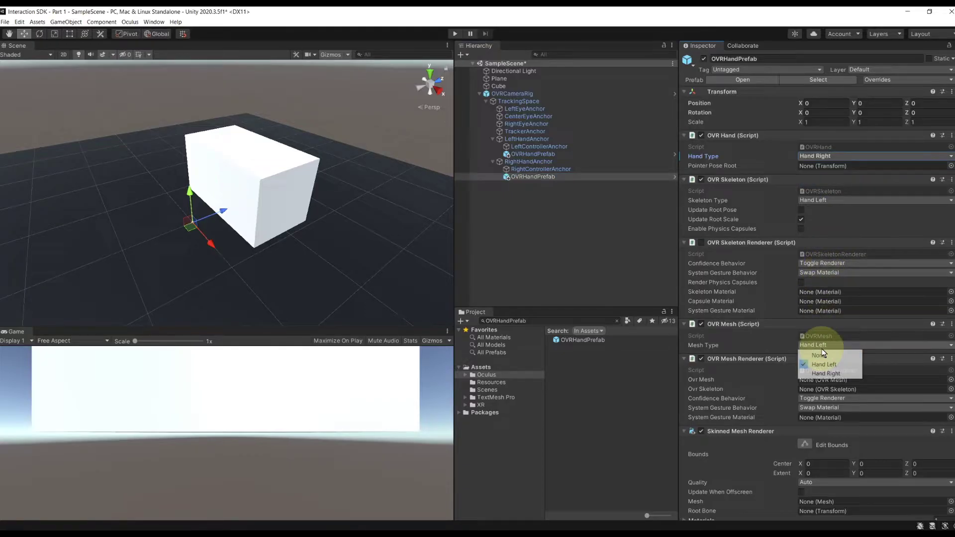
pyautogui.scroll(-5, 823, 401)
pyautogui.scroll(5, 825, 401)
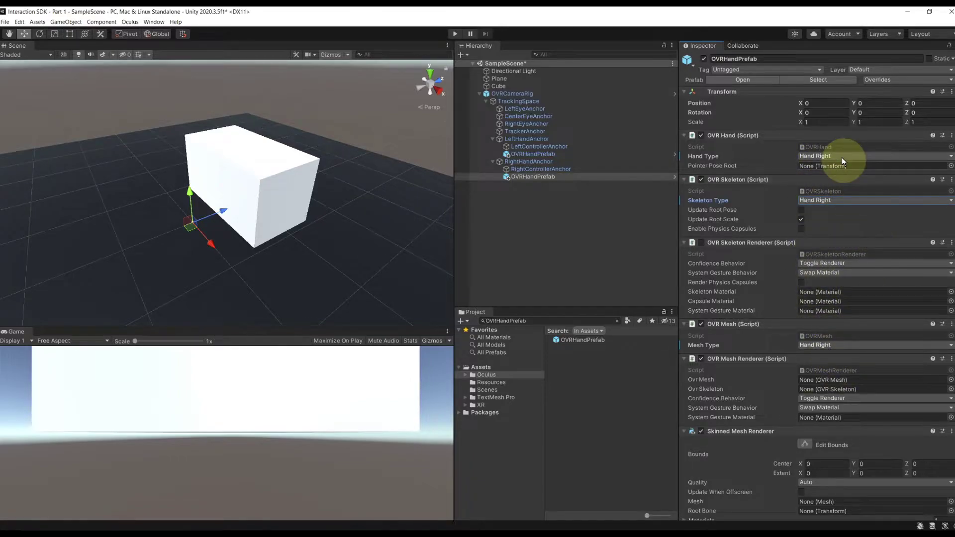
pyautogui.hotkey('ctrl', 's')
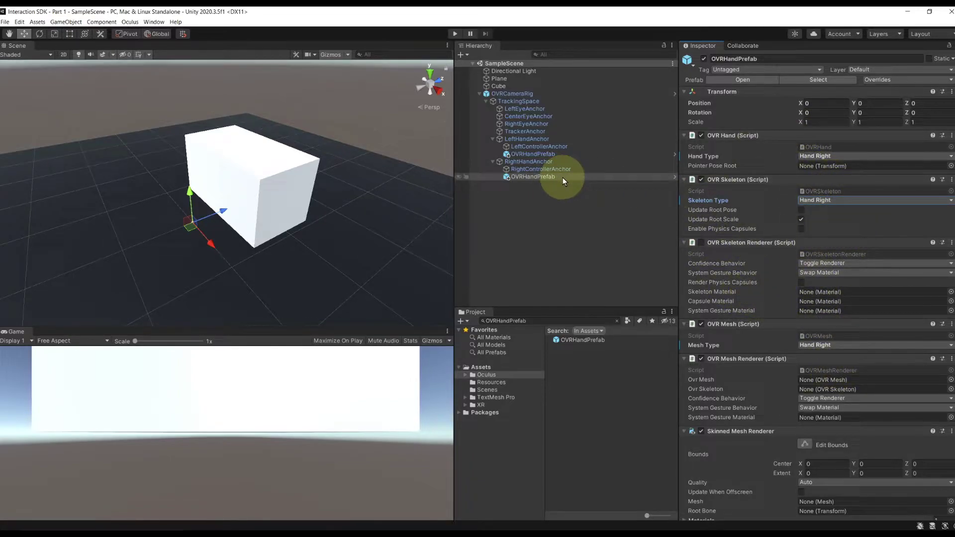
# Place an OVRControllerPrefab under LeftControllerAnchor and another under RightControllerAnchor.
pyautogui.click(542, 321)
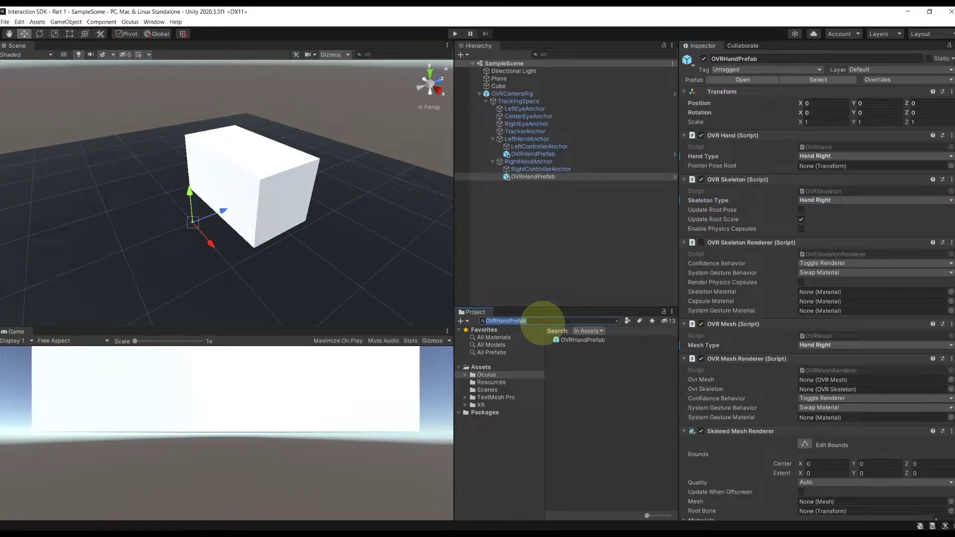
pyautogui.write('OVRControllerP')
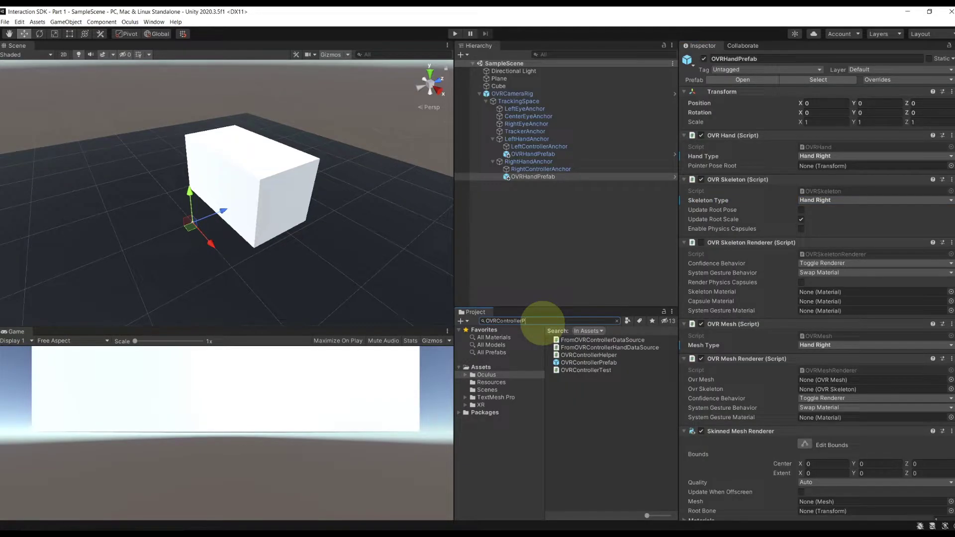
pyautogui.write('refab')
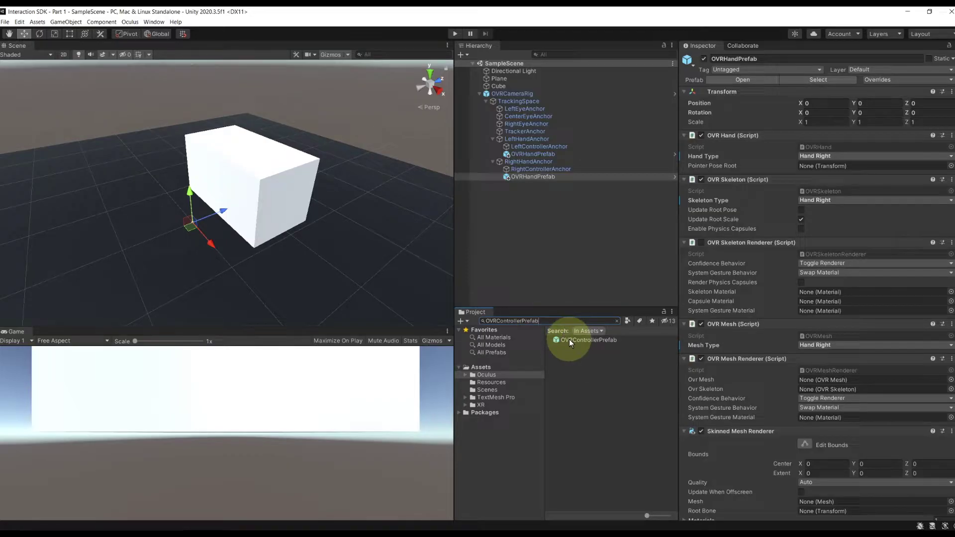
pyautogui.moveTo(570, 342); pyautogui.dragTo(527, 148)
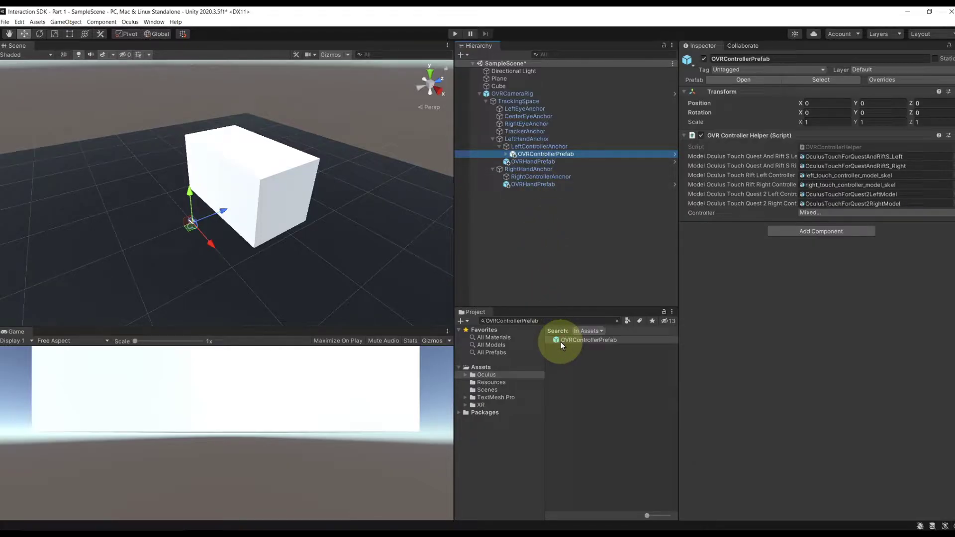
pyautogui.moveTo(561, 343); pyautogui.dragTo(527, 178)
# Set the left prefab's Controller to L Touch, the right to R Touch, and save.
pyautogui.click(541, 154)
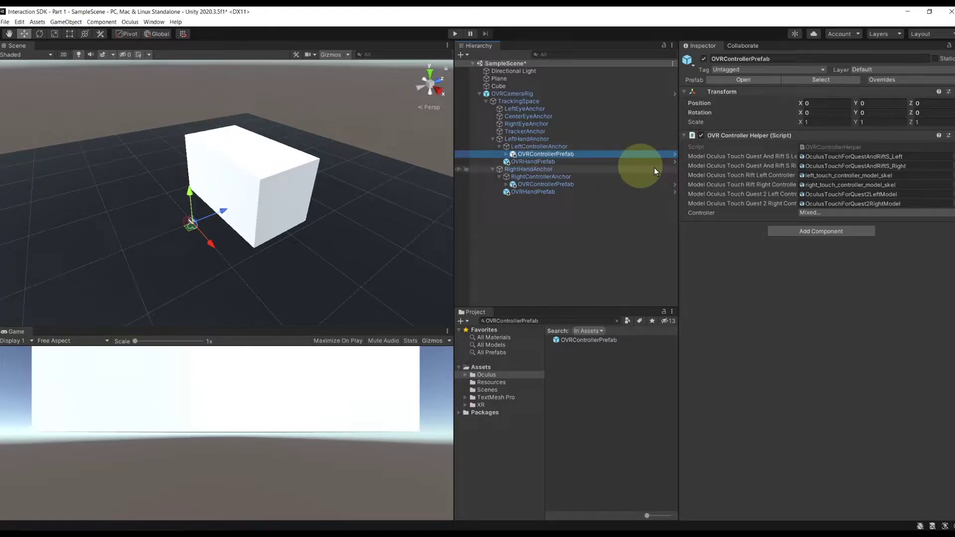
pyautogui.click(818, 212)
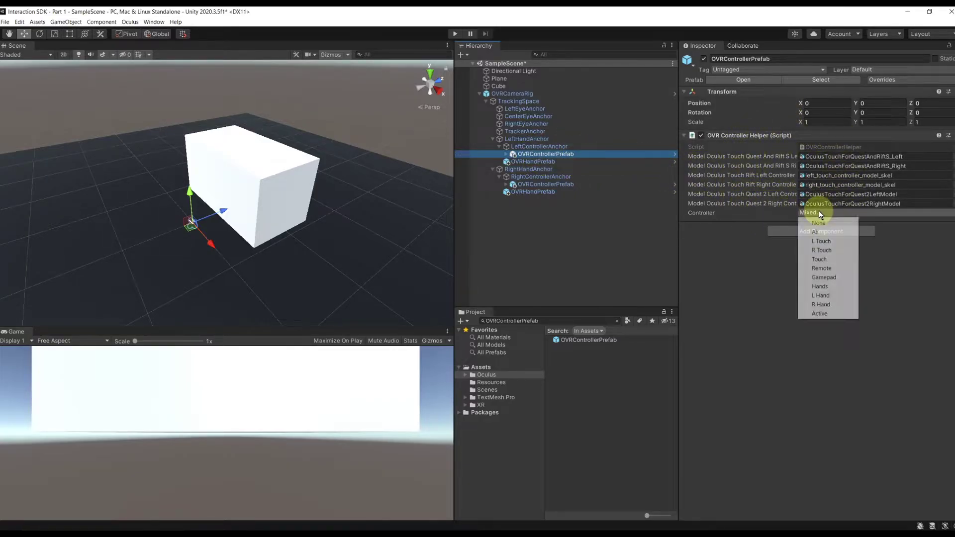
pyautogui.click(820, 242)
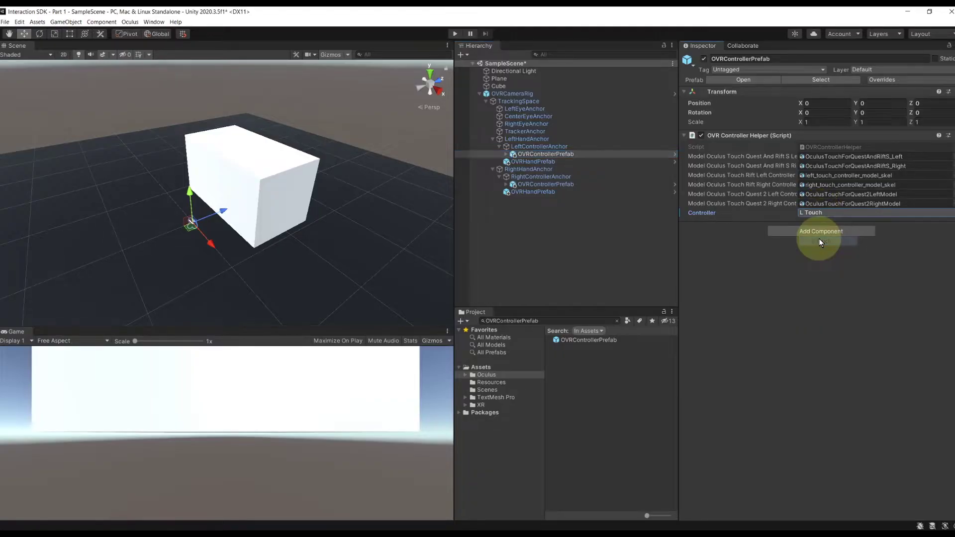
pyautogui.click(525, 184)
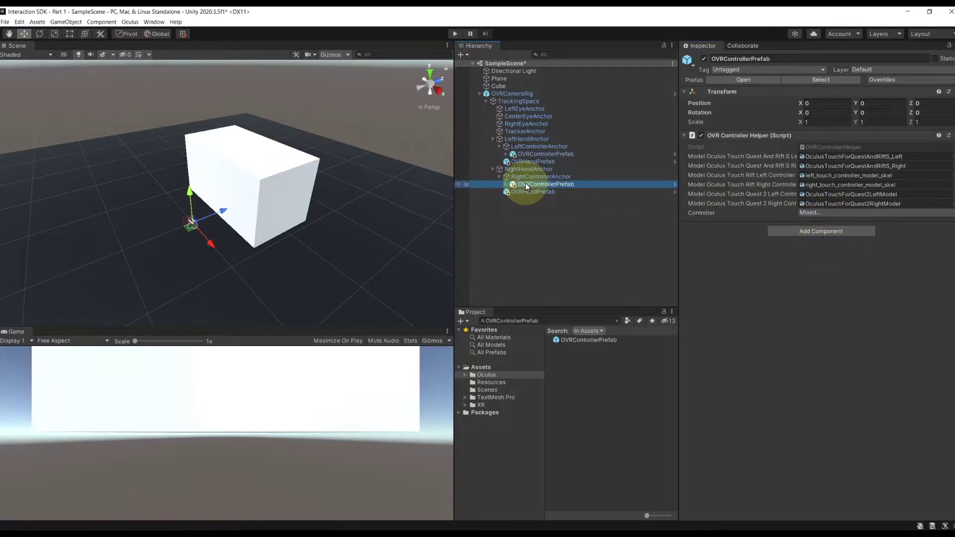
pyautogui.click(803, 213)
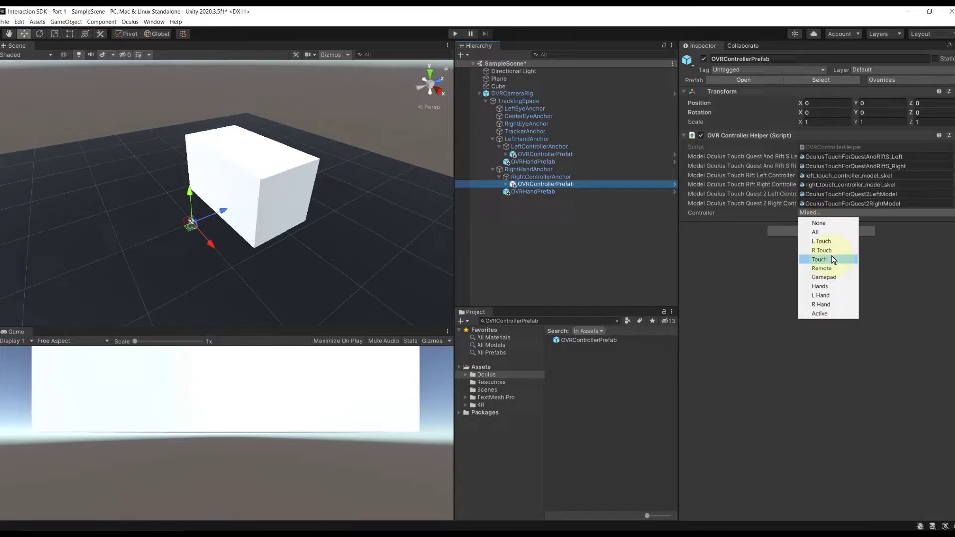
pyautogui.click(831, 250)
pyautogui.hotkey('ctrl', 's')
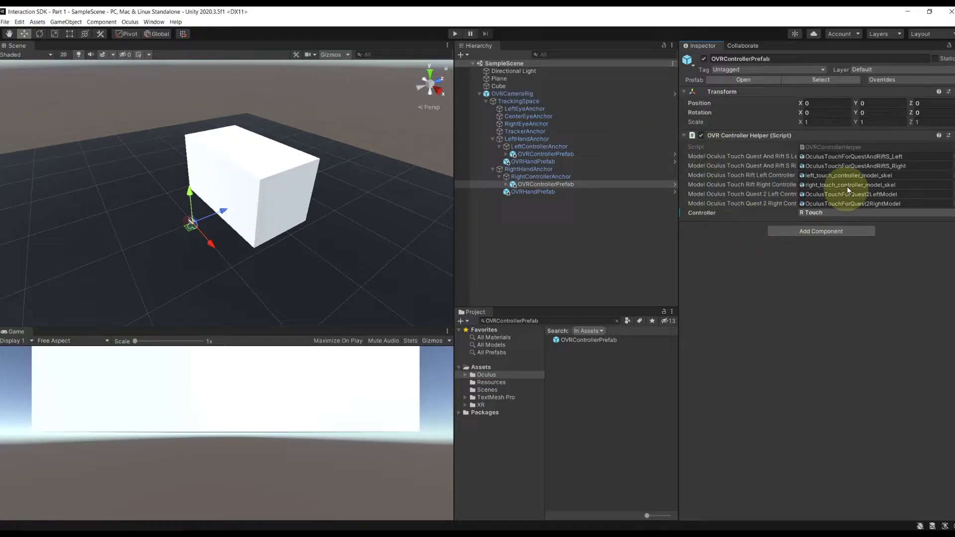
# Locate the referenced left and right touch controller models in the scene tree.
pyautogui.click(825, 158)
pyautogui.click(826, 165)
pyautogui.click(828, 174)
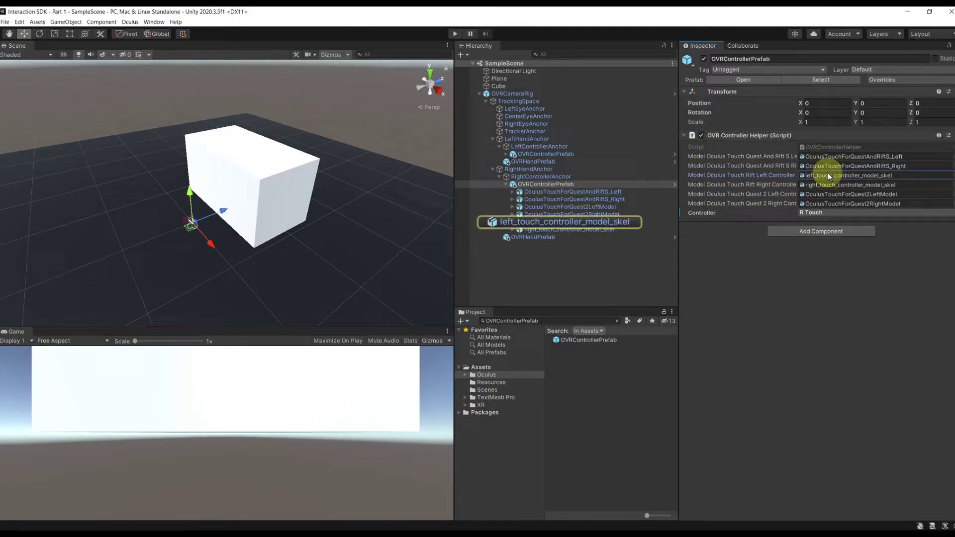
pyautogui.click(828, 185)
pyautogui.click(826, 203)
pyautogui.keyDown('alt'); pyautogui.moveTo(291, 169); pyautogui.dragTo(324, 172); pyautogui.keyUp('alt')
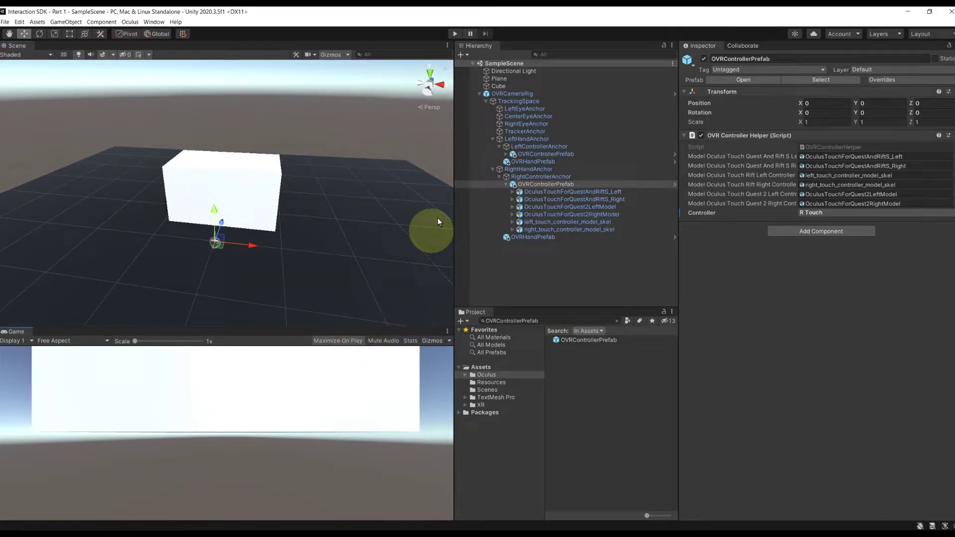
pyautogui.click(455, 33)
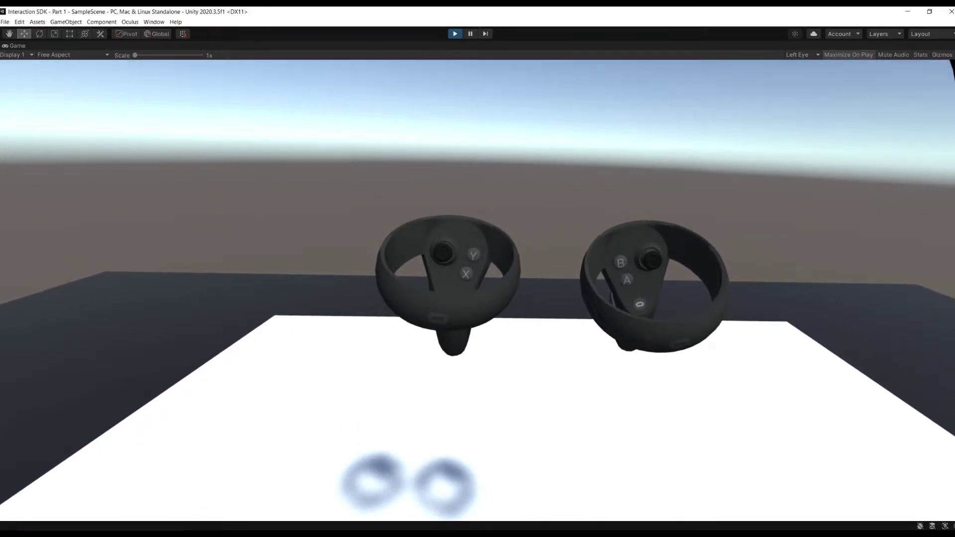
# Exit play mode and add the InputOVR prefab to the scene.
pyautogui.hotkey('ctrl', 'p')
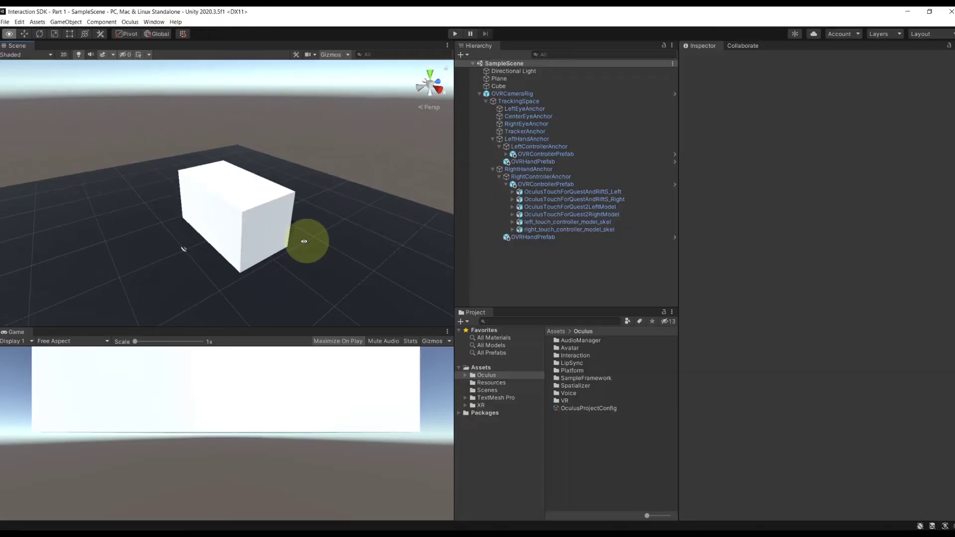
pyautogui.keyDown('alt'); pyautogui.moveTo(304, 241); pyautogui.dragTo(328, 239); pyautogui.keyUp('alt')
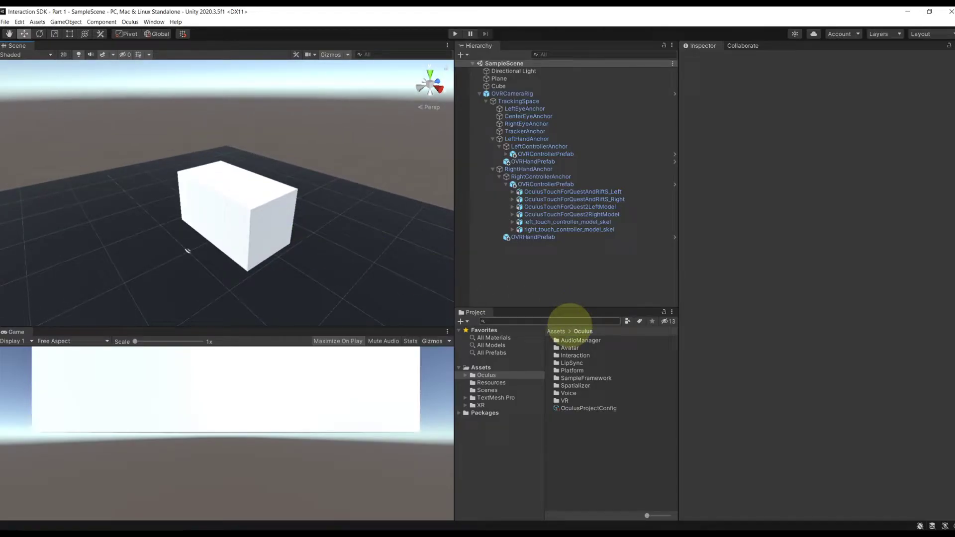
pyautogui.click(565, 321)
pyautogui.write('input')
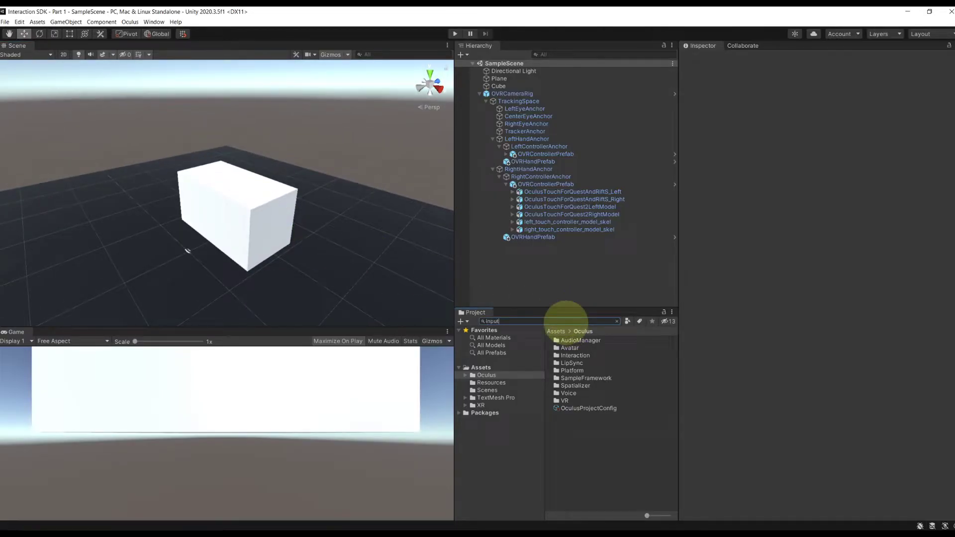
pyautogui.write('OVR')
pyautogui.moveTo(565, 340); pyautogui.dragTo(527, 297)
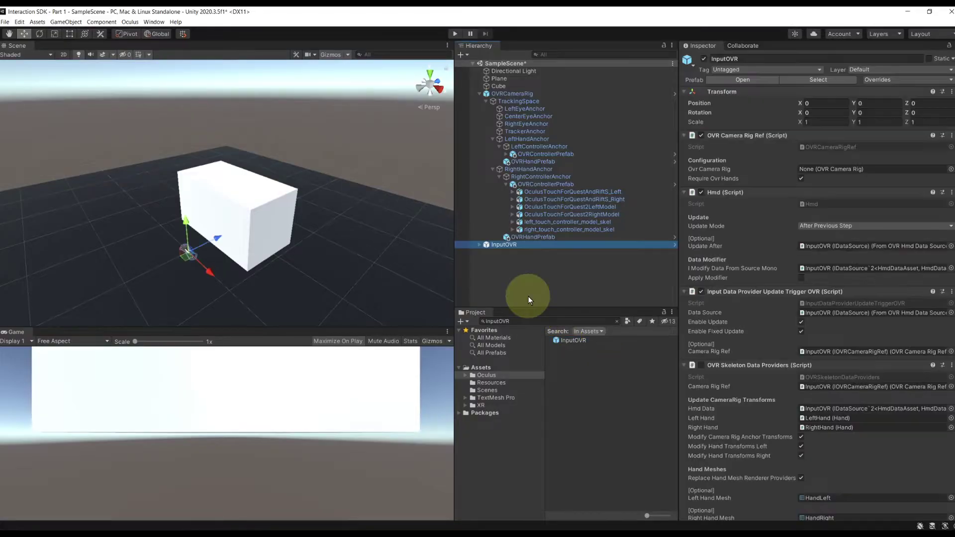
# Collapse OVRCameraRig, expand InputOVR, and inspect its Controllers and Hands children.
pyautogui.click(480, 93)
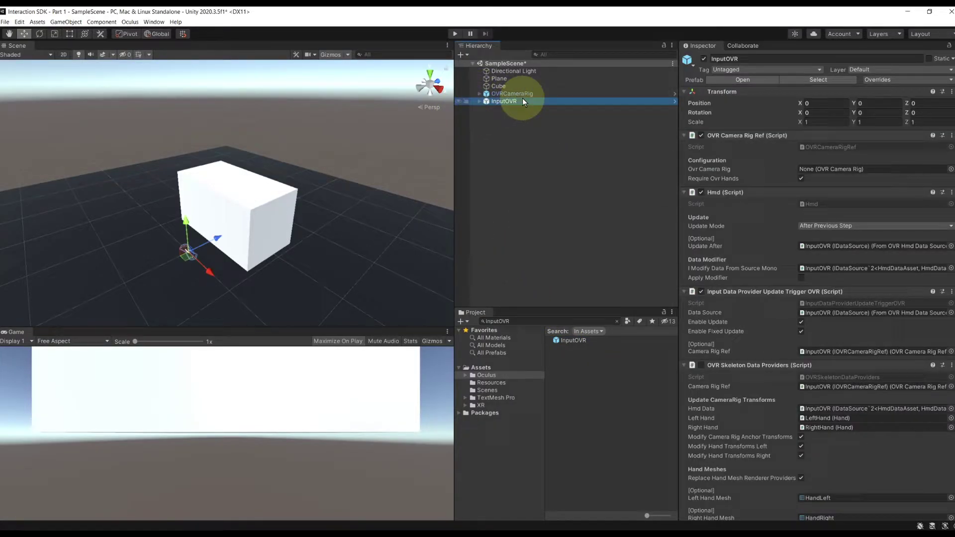
pyautogui.click(479, 101)
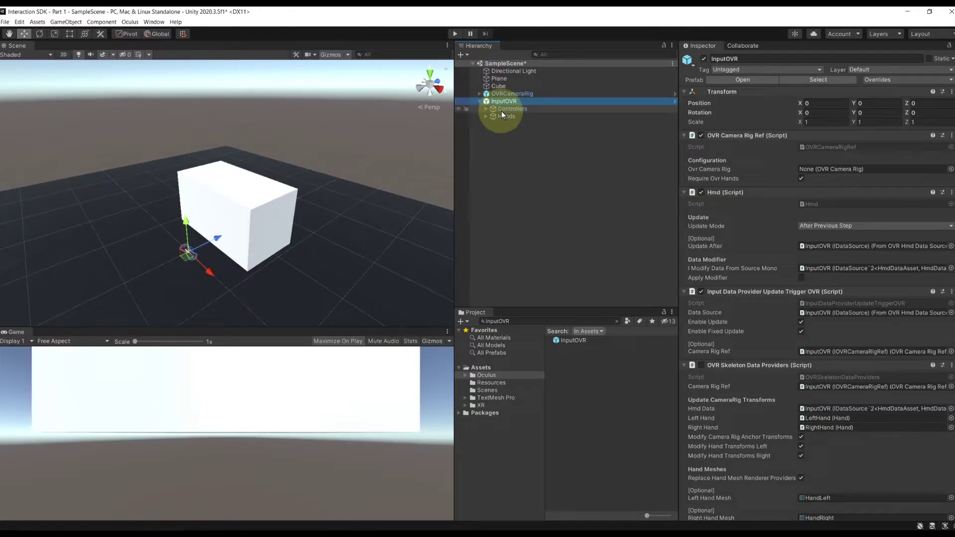
pyautogui.click(509, 109)
pyautogui.click(509, 116)
pyautogui.click(509, 109)
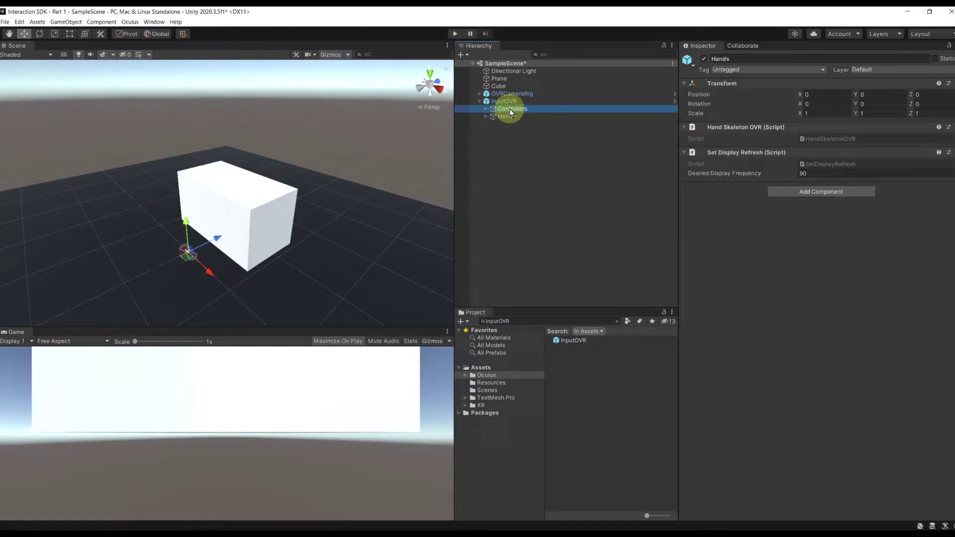
pyautogui.click(511, 116)
# Expand InputOVR's Controllers, Hands and LeftController branches.
pyautogui.click(503, 109)
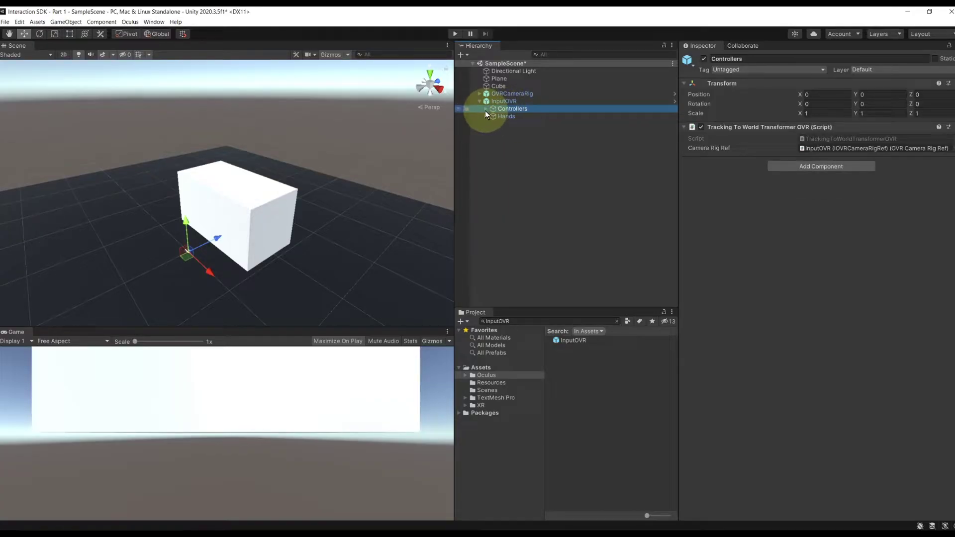
pyautogui.click(486, 108)
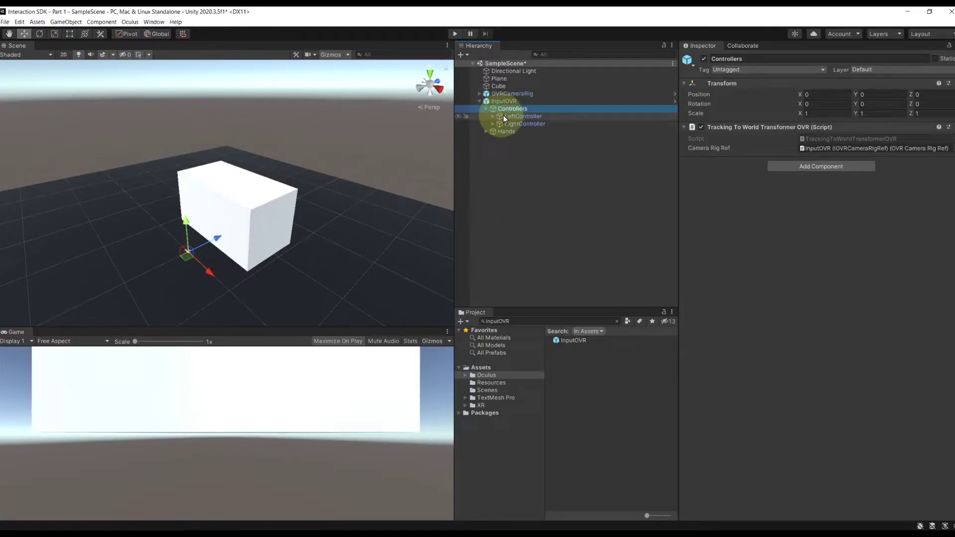
pyautogui.click(486, 131)
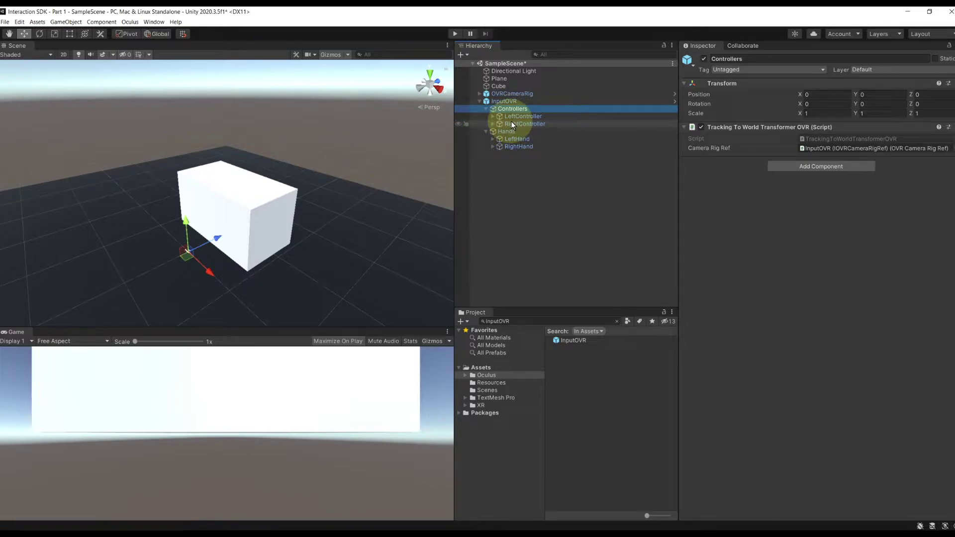
pyautogui.click(508, 119)
pyautogui.click(492, 115)
# Review LeftController's children, then assign OVRCameraRig to InputOVR's Ovr Camera Rig field.
pyautogui.click(504, 123)
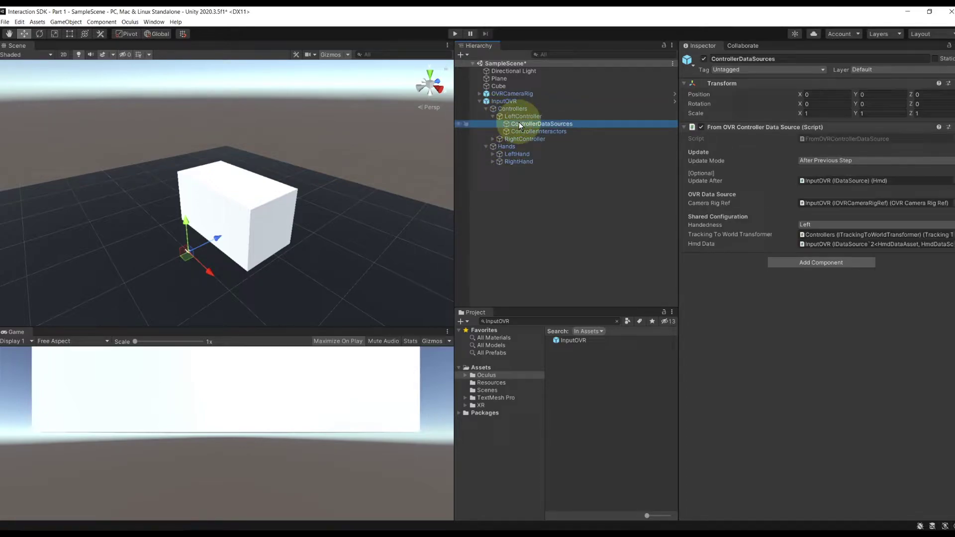
pyautogui.click(527, 130)
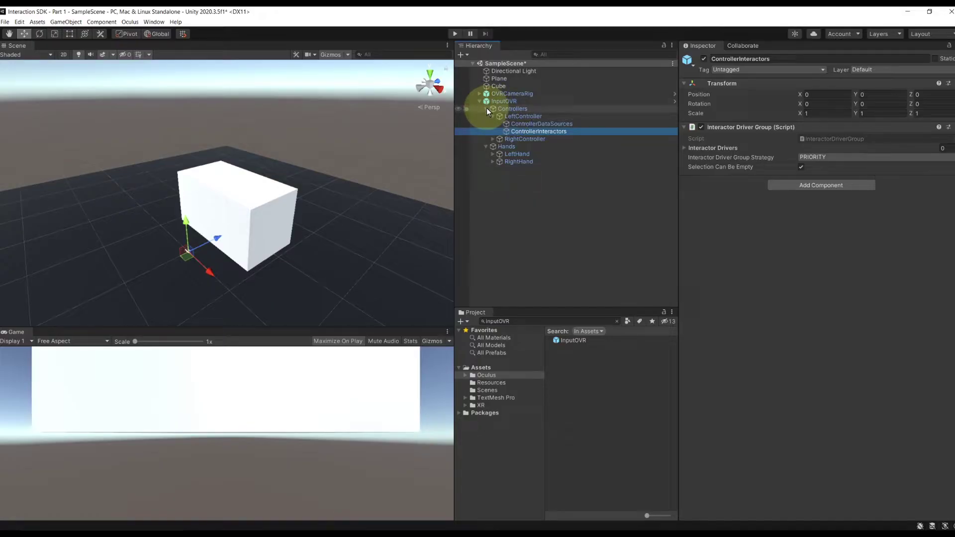
pyautogui.click(505, 101)
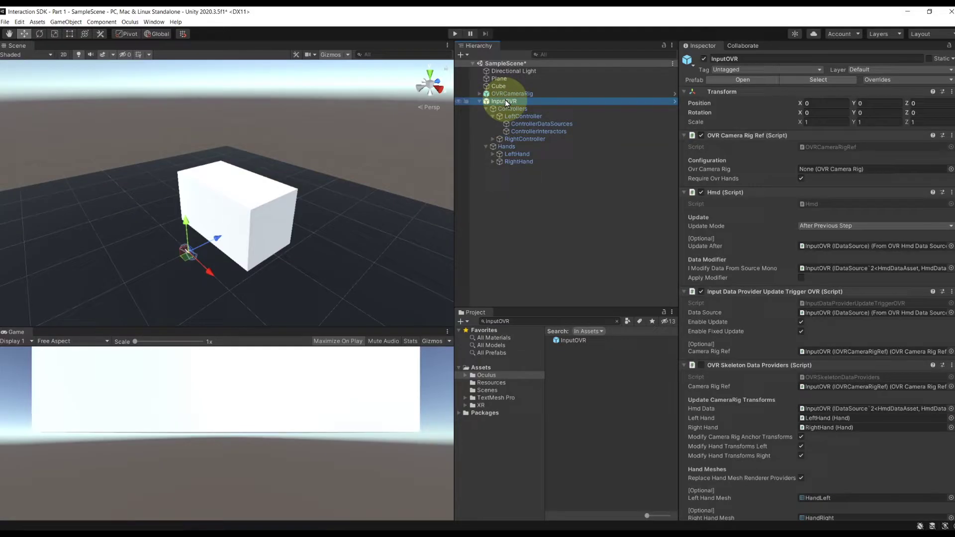
pyautogui.moveTo(501, 99); pyautogui.dragTo(806, 173)
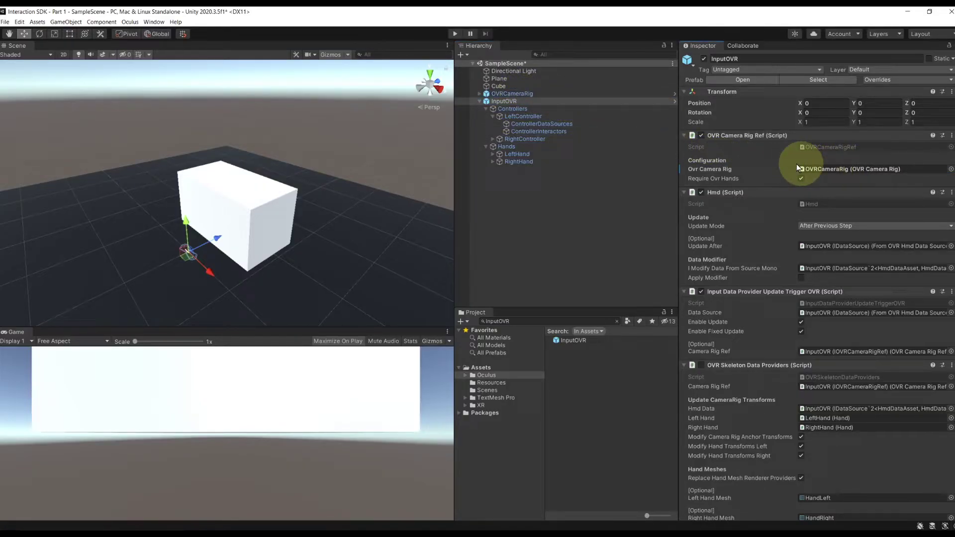
pyautogui.click(461, 33)
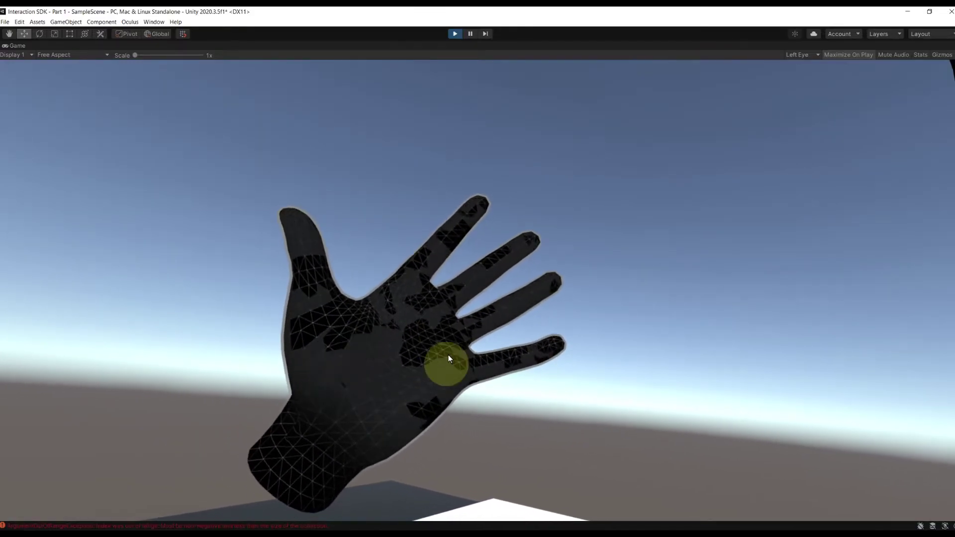
pyautogui.hotkey('ctrl', 'p')
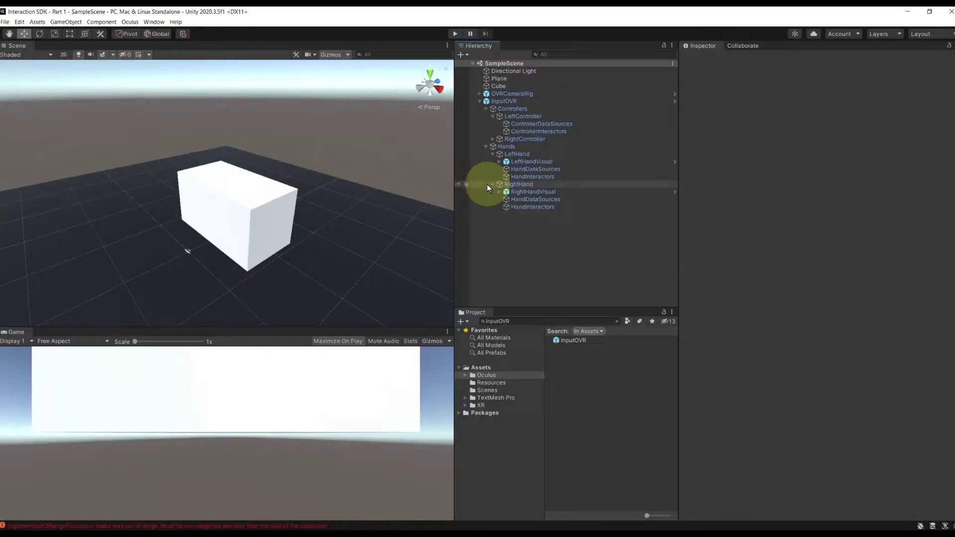
pyautogui.click(515, 162)
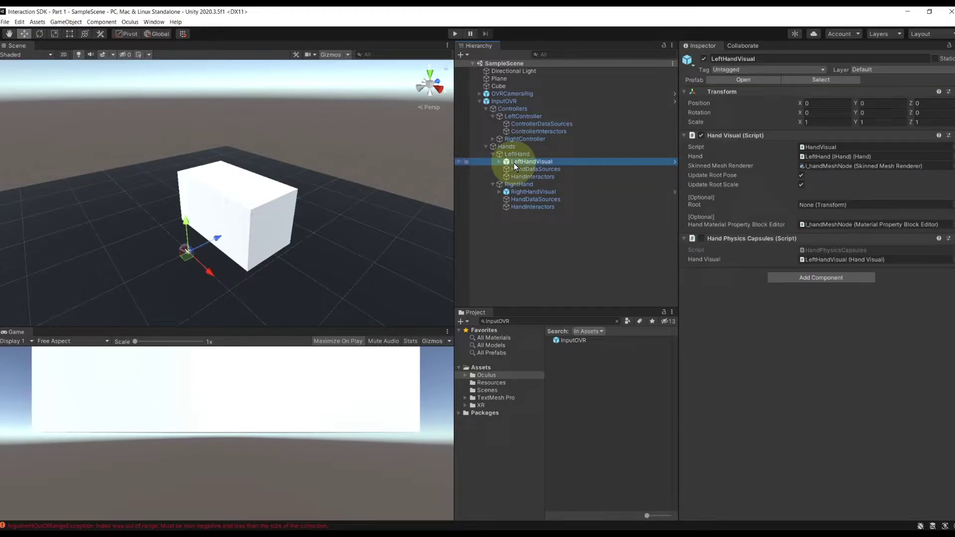
pyautogui.click(529, 192)
pyautogui.doubleClick(526, 163)
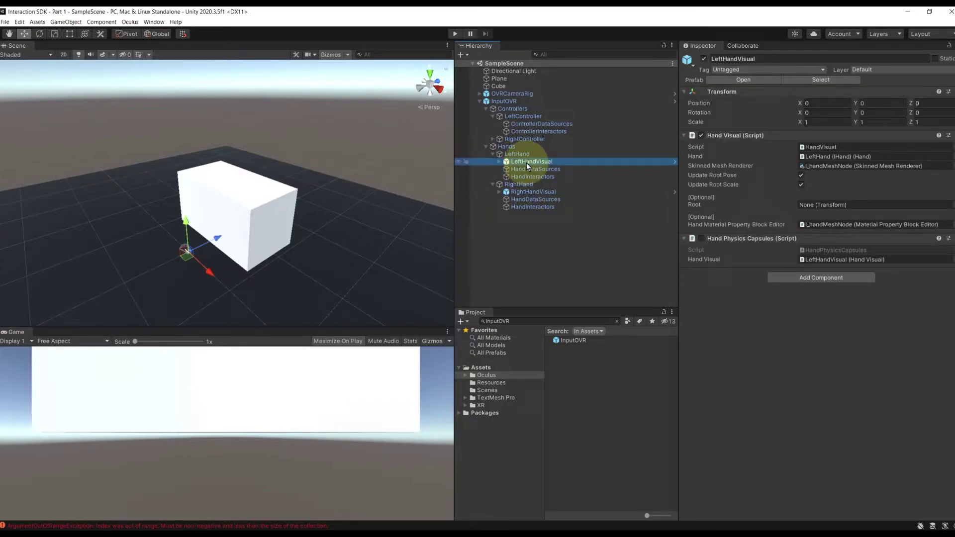
pyautogui.click(550, 191)
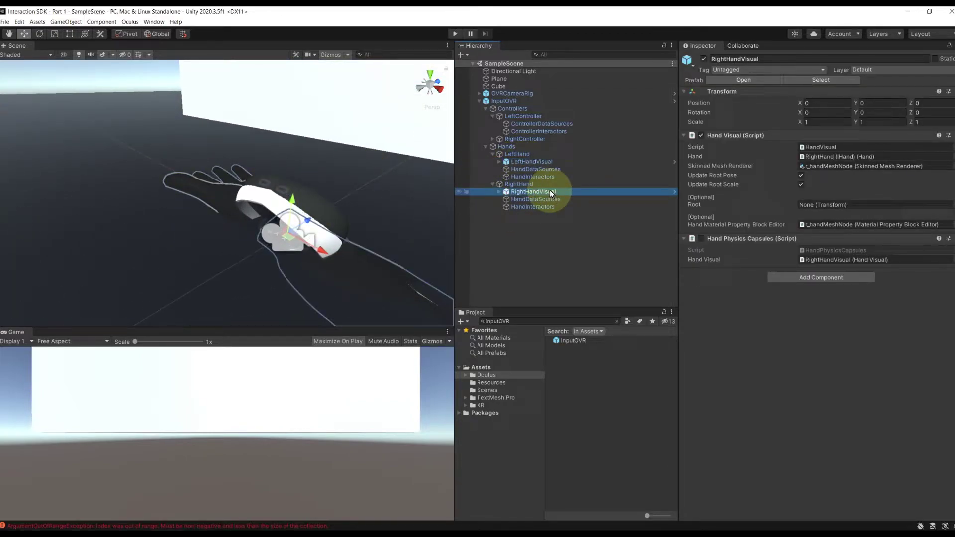
pyautogui.click(540, 163)
pyautogui.click(512, 193)
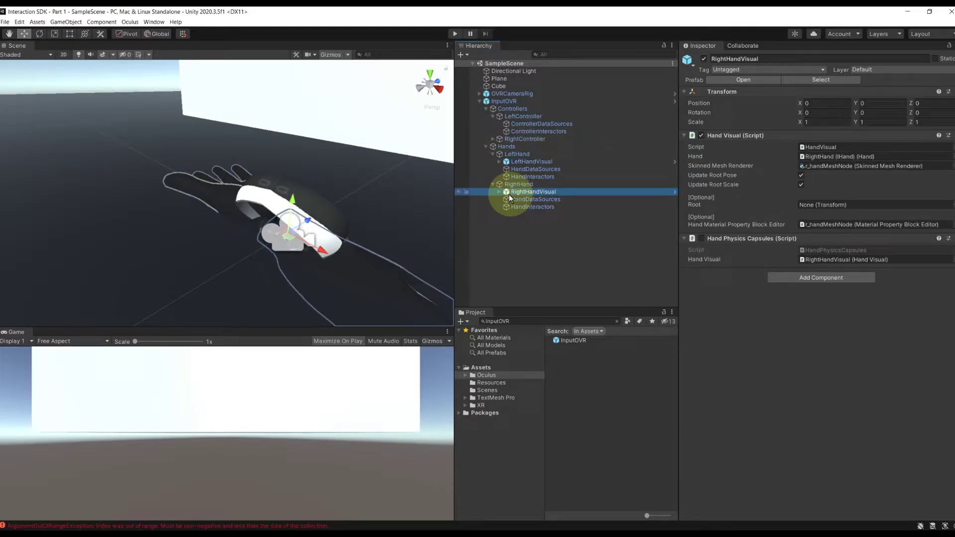
pyautogui.click(515, 160)
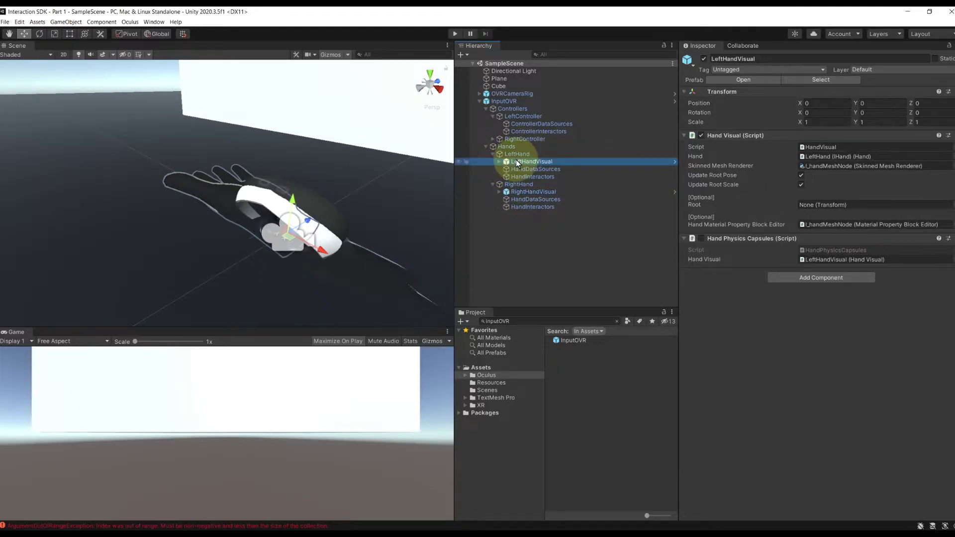
# Expand OVRCameraRig and select both OVRHandPrefab objects together.
pyautogui.click(480, 93)
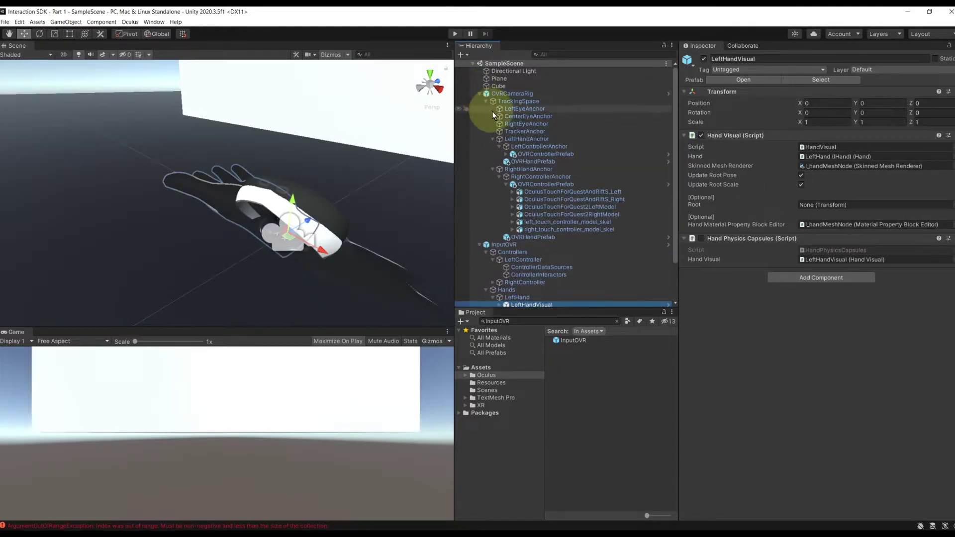
pyautogui.click(529, 236)
pyautogui.keyDown('ctrl'); pyautogui.click(535, 163); pyautogui.keyUp('ctrl')
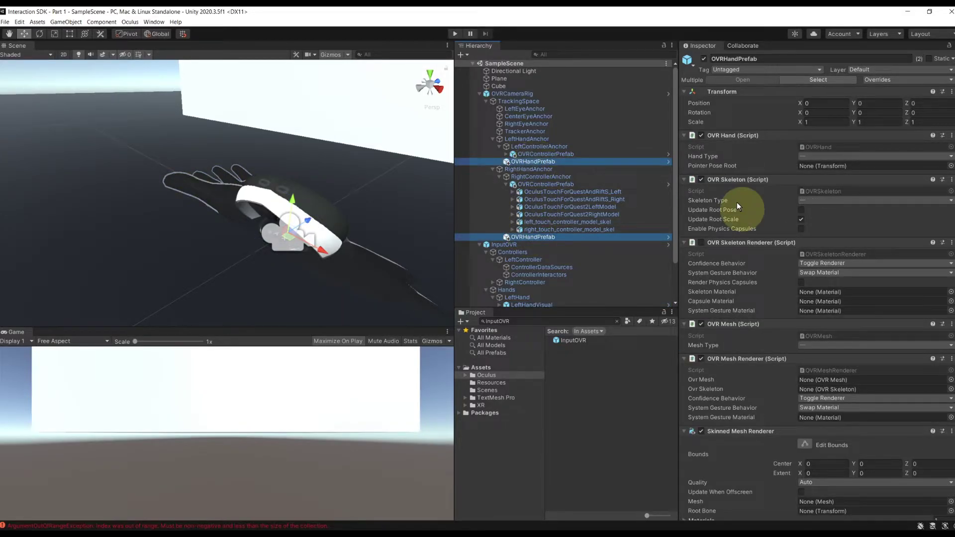
pyautogui.rightClick(733, 180)
pyautogui.click(712, 243)
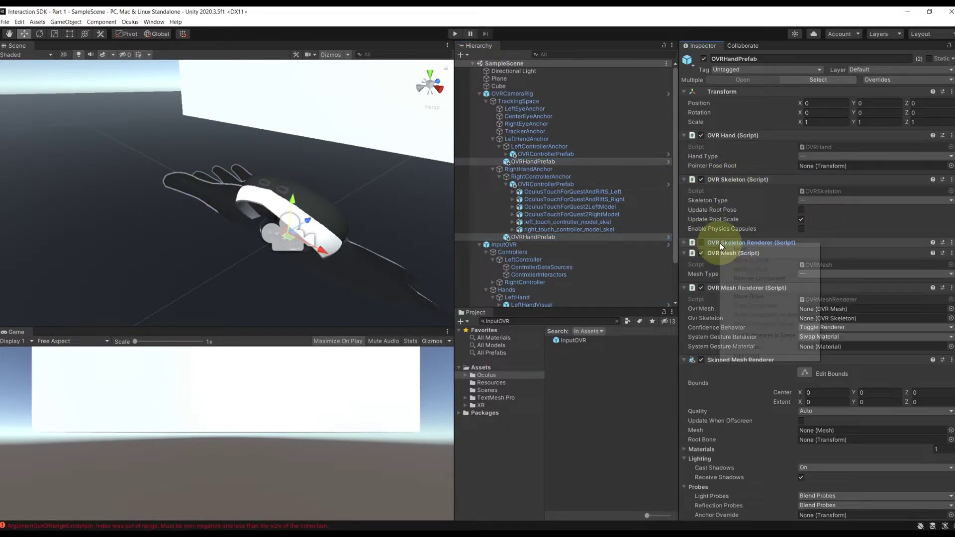
# Remove OVR Skeleton Renderer, OVR Mesh, OVR Mesh Renderer and Skinned Mesh Renderer components.
pyautogui.rightClick(720, 243)
pyautogui.click(748, 277)
pyautogui.rightClick(748, 244)
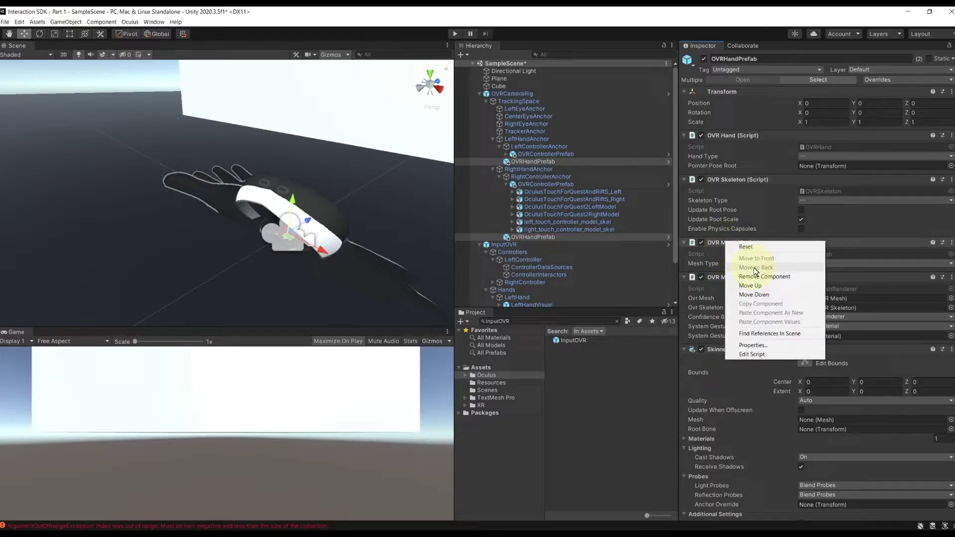
pyautogui.click(750, 274)
pyautogui.rightClick(720, 245)
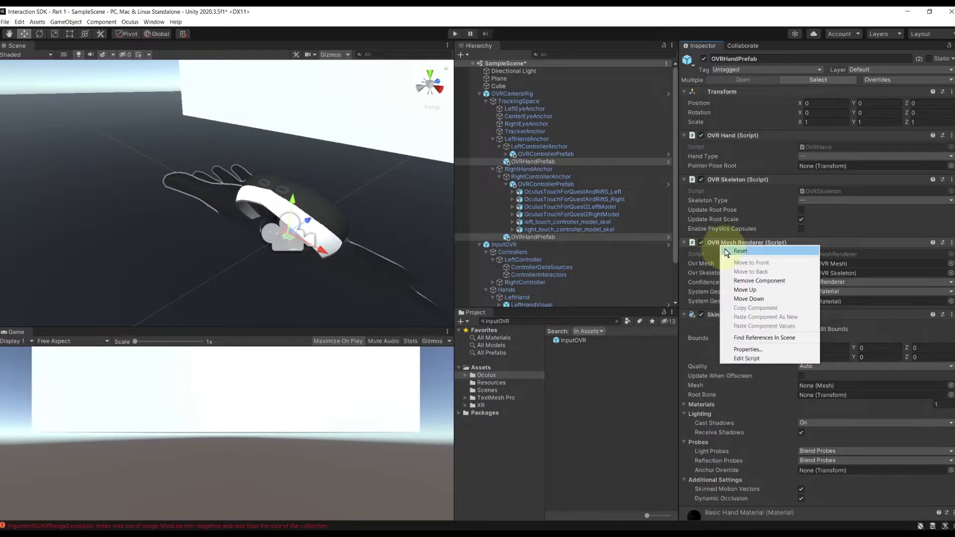
pyautogui.click(750, 276)
pyautogui.rightClick(727, 244)
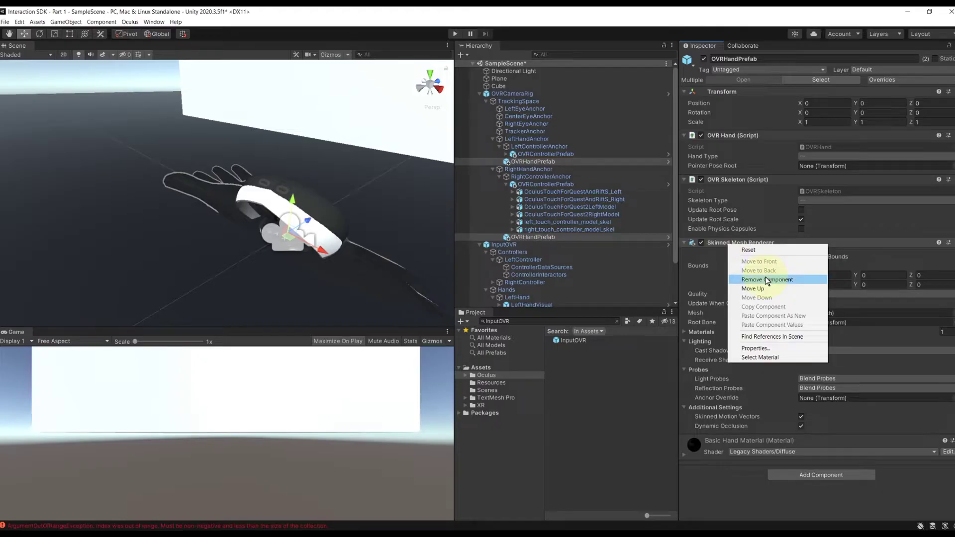
pyautogui.click(748, 277)
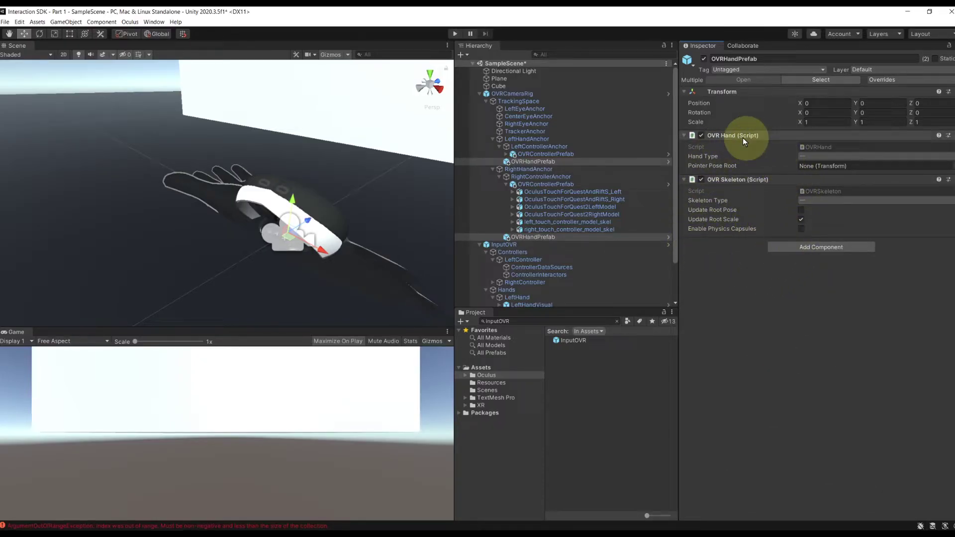
# Collapse the hand anchor and TrackingSpace branches and clear the selection.
pyautogui.click(492, 169)
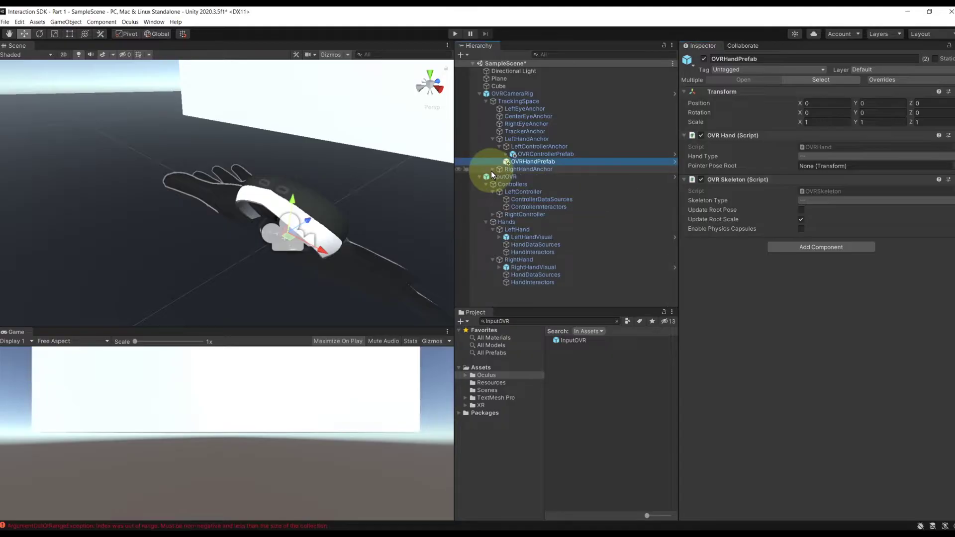
pyautogui.click(492, 139)
pyautogui.click(485, 101)
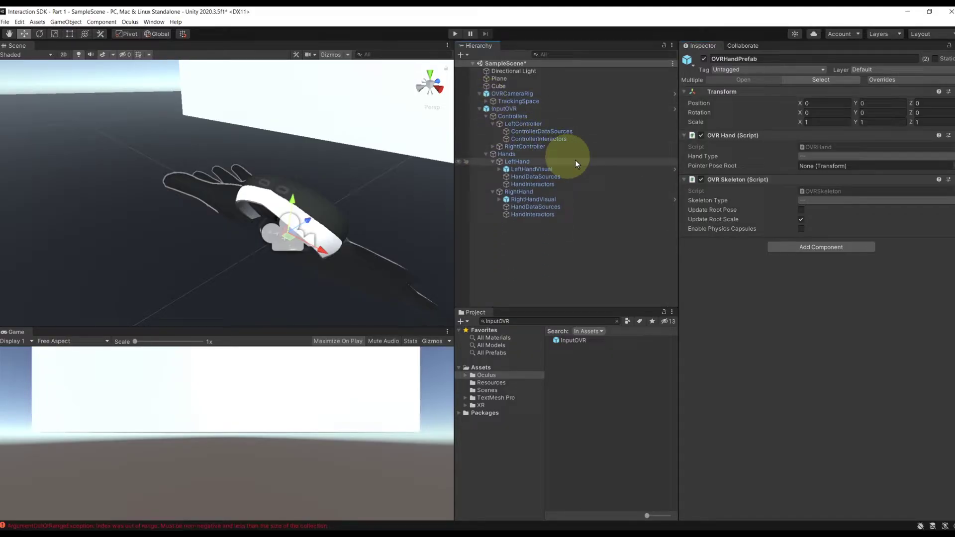
pyautogui.click(585, 251)
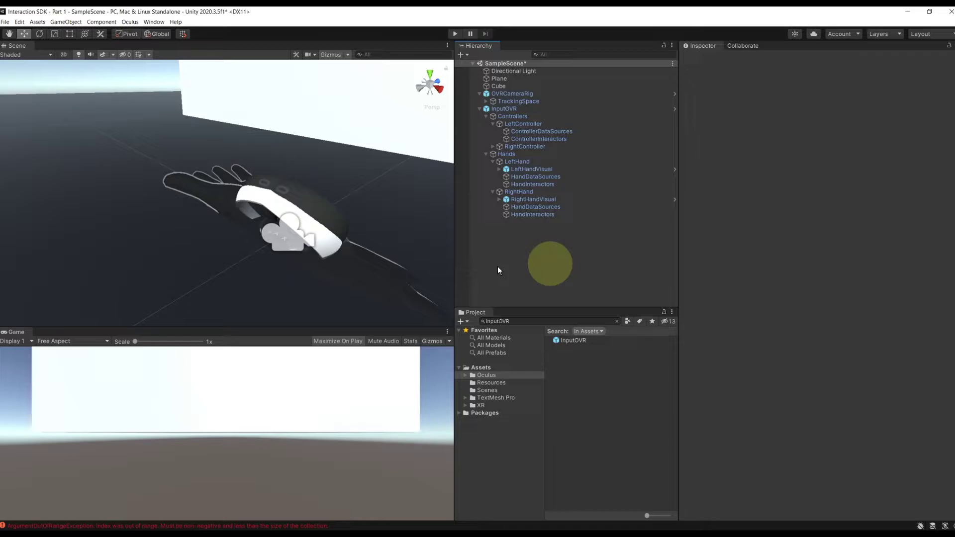
pyautogui.scroll(-5, 283, 192)
pyautogui.click(456, 33)
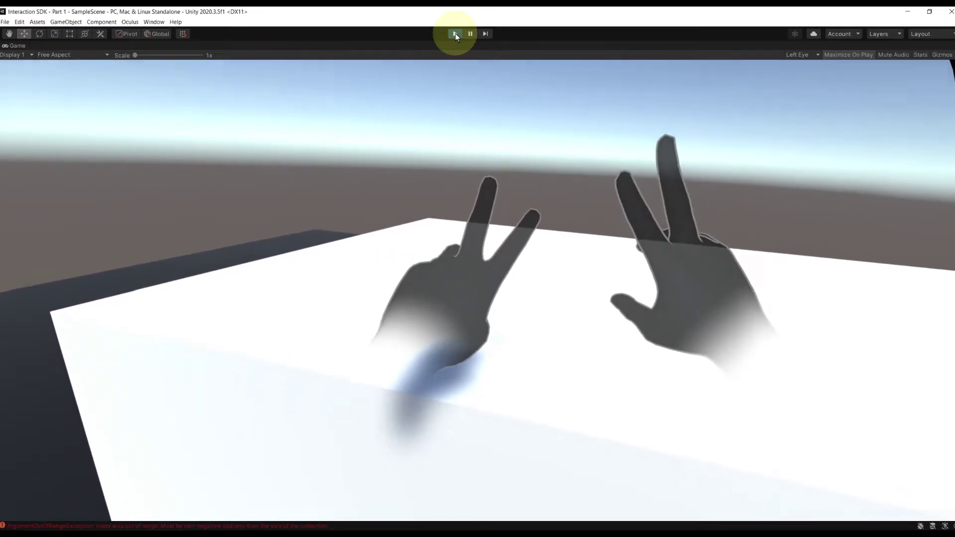
pyautogui.click(455, 34)
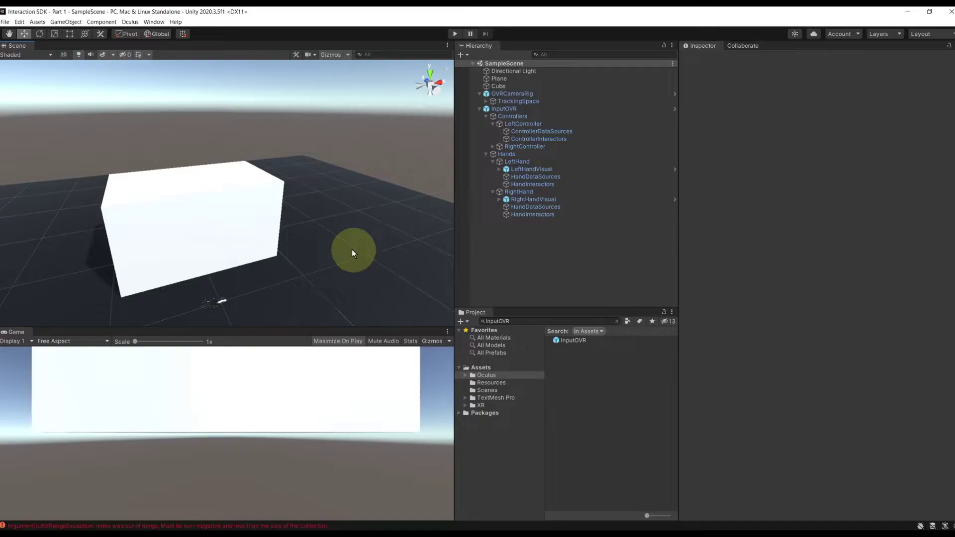
pyautogui.keyDown('alt'); pyautogui.moveTo(353, 251); pyautogui.dragTo(200, 265); pyautogui.keyUp('alt')
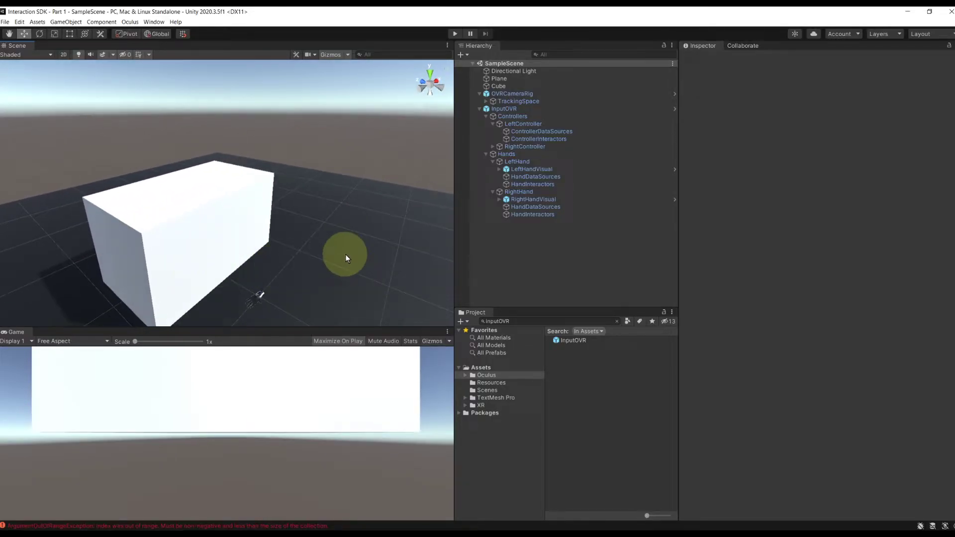
pyautogui.keyDown('alt'); pyautogui.moveTo(428, 196); pyautogui.dragTo(322, 225); pyautogui.keyUp('alt')
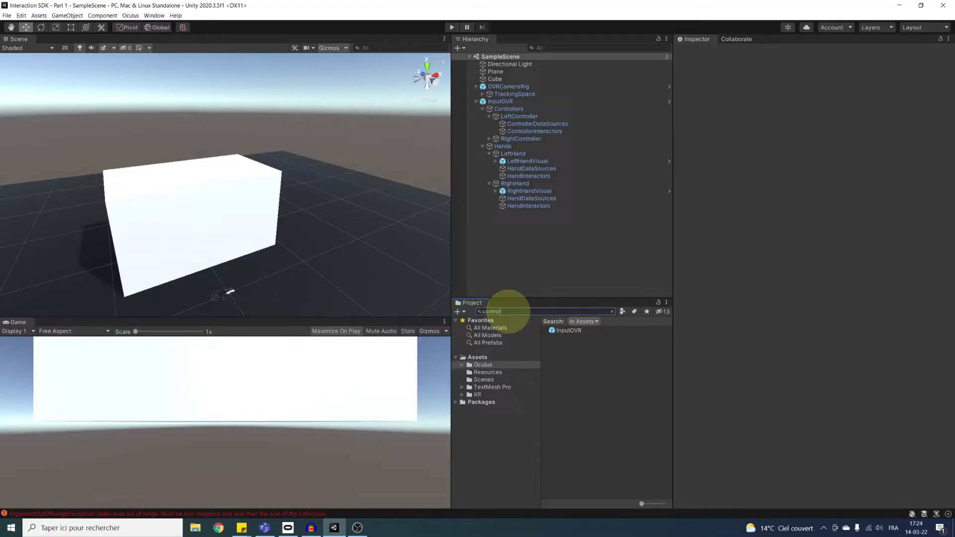
# Add a ControllerGrabInteractor under each controller's ControllerInteractors group.
pyautogui.click(508, 311)
pyautogui.write('controllergrabinte')
pyautogui.moveTo(564, 332); pyautogui.dragTo(542, 132)
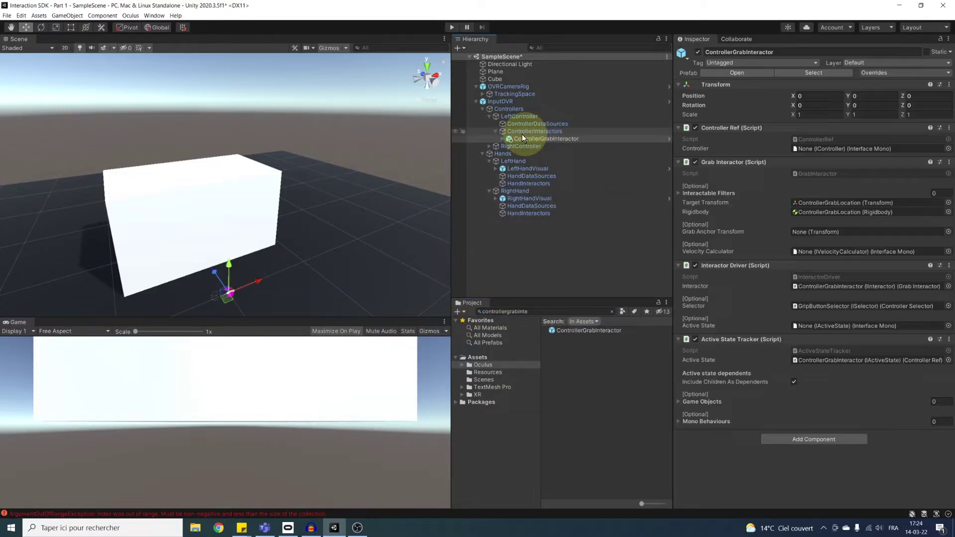
pyautogui.click(491, 145)
pyautogui.click(489, 147)
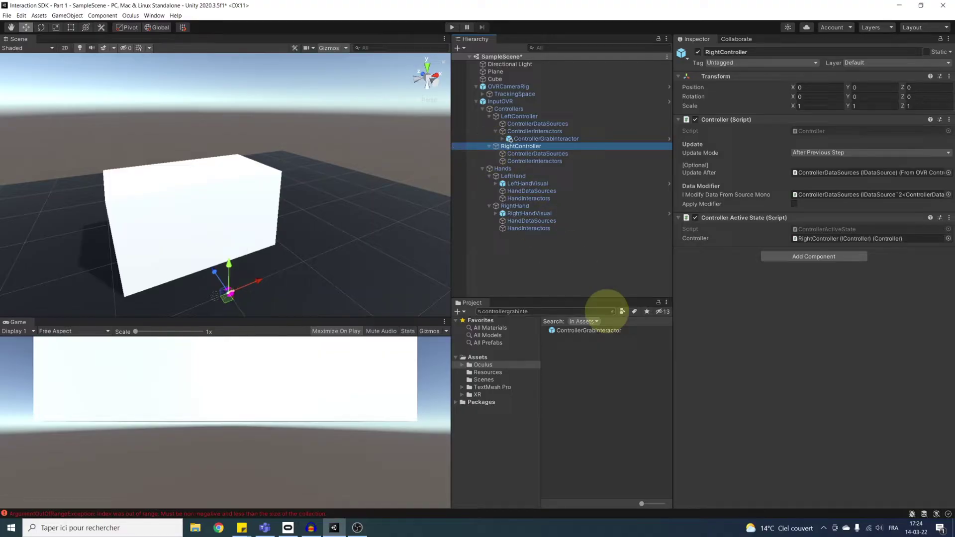
pyautogui.moveTo(596, 331); pyautogui.dragTo(533, 165)
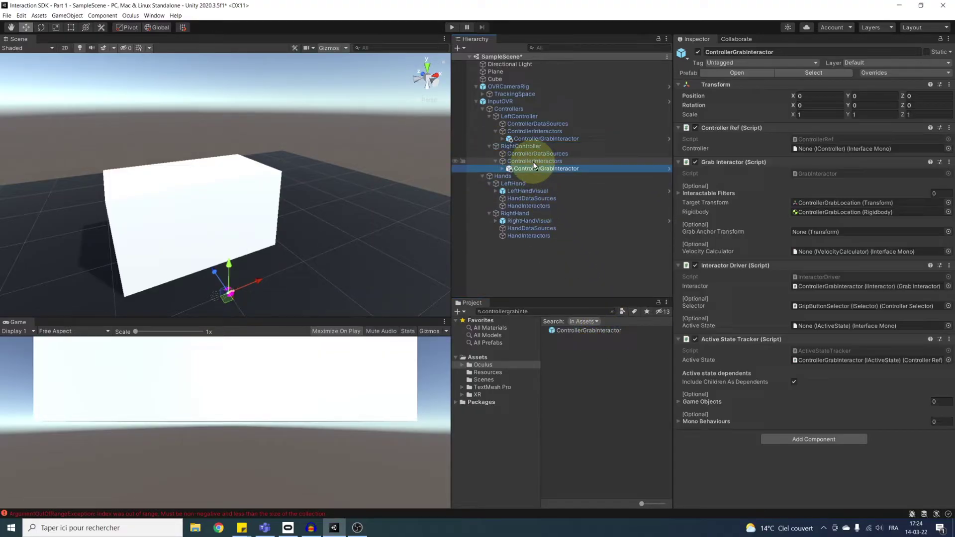
# Assign LeftController and RightController as each ControllerGrabInteractor's controller reference.
pyautogui.click(535, 138)
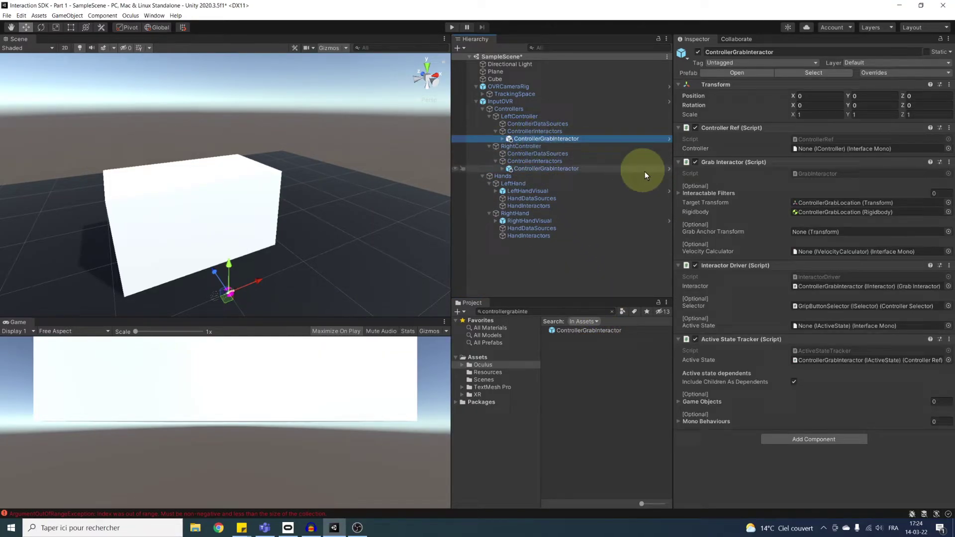
pyautogui.moveTo(517, 117); pyautogui.dragTo(833, 150)
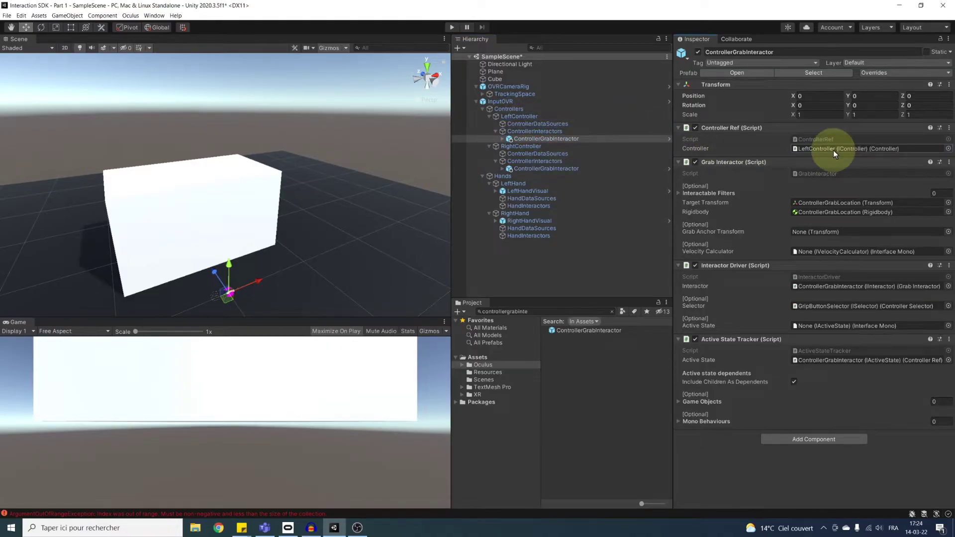
pyautogui.click(552, 168)
pyautogui.moveTo(513, 145); pyautogui.dragTo(814, 151)
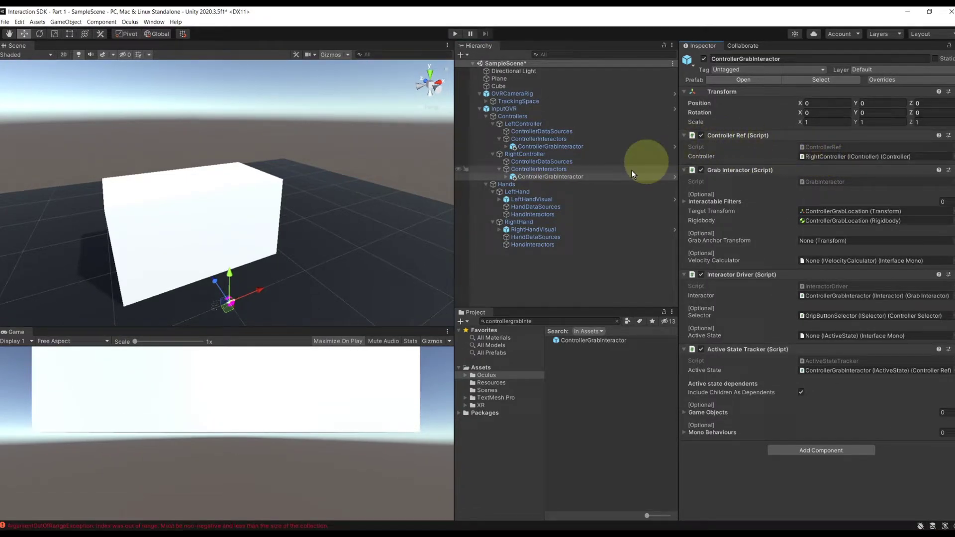
# Add each ControllerGrabInteractor to its ControllerInteractors group's Interactor Drivers list.
pyautogui.click(535, 170)
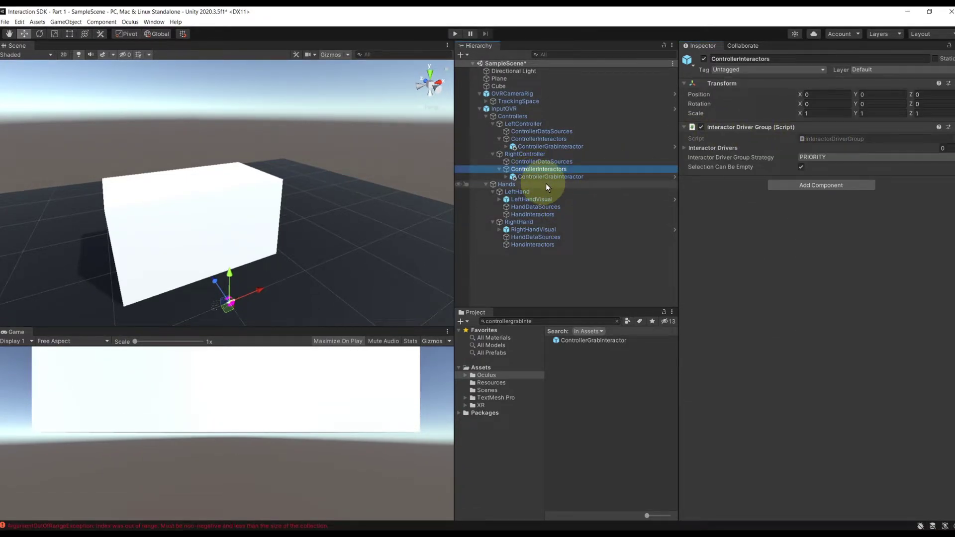
pyautogui.click(714, 149)
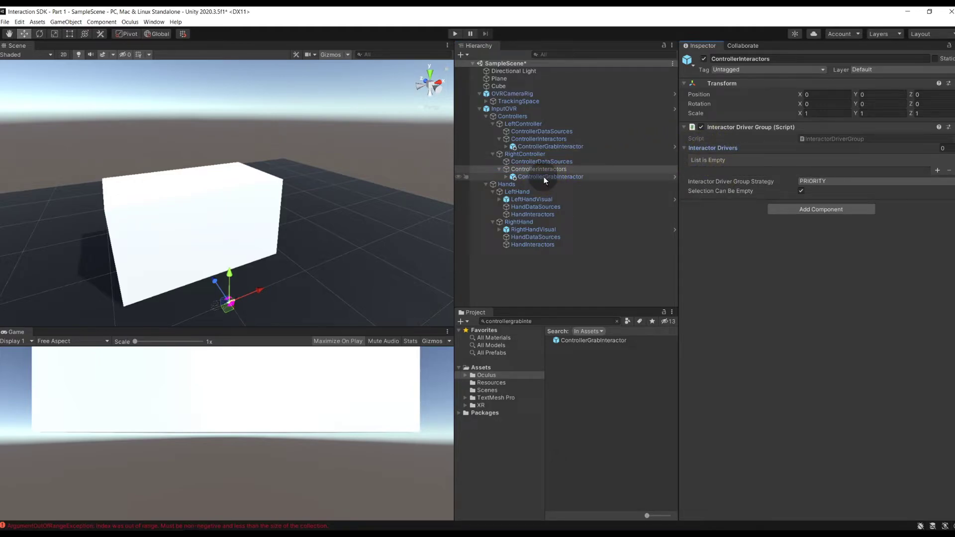
pyautogui.moveTo(544, 177); pyautogui.dragTo(721, 157)
pyautogui.click(528, 147)
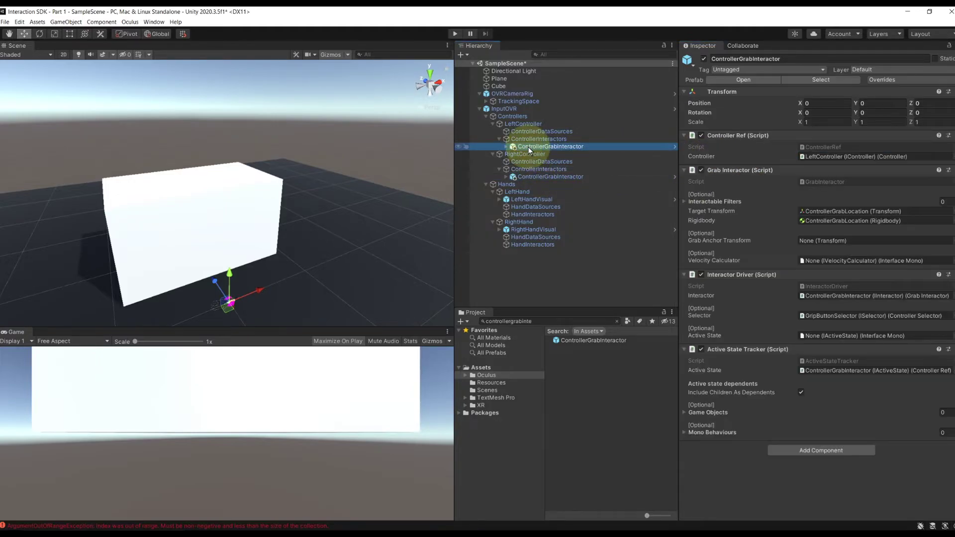
pyautogui.click(535, 138)
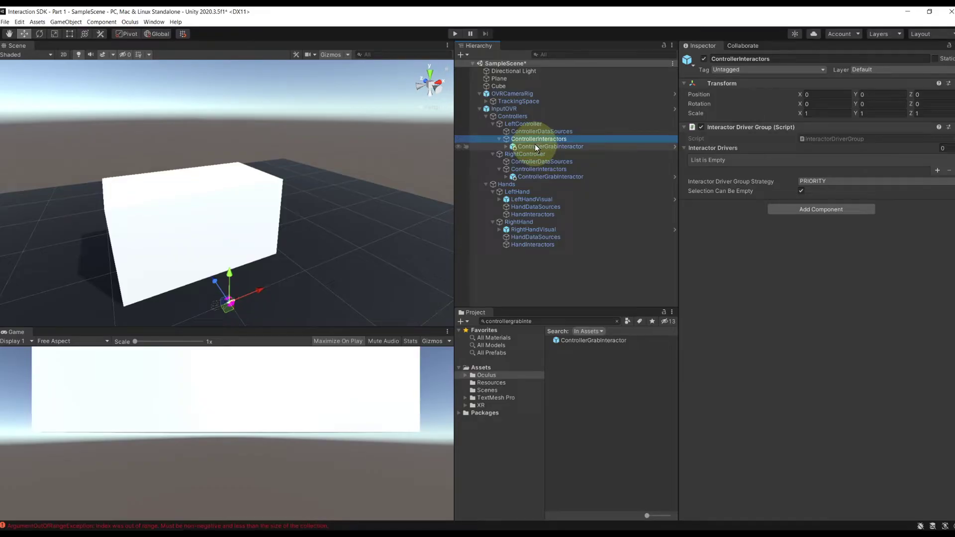
pyautogui.moveTo(535, 145); pyautogui.dragTo(699, 150)
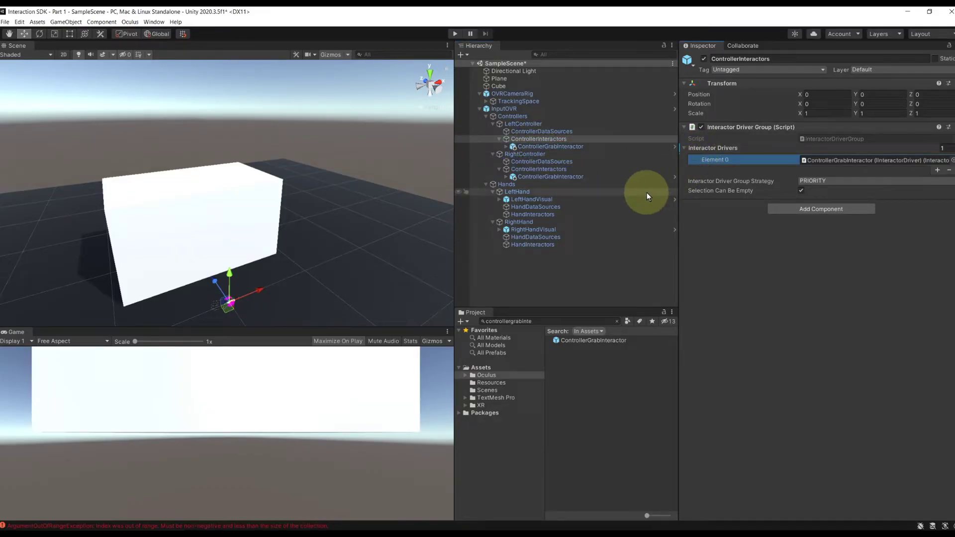
# Save, then place a HandGrabInteractor under each hand's HandInteractors group.
pyautogui.hotkey('ctrl', 's')
pyautogui.click(527, 321)
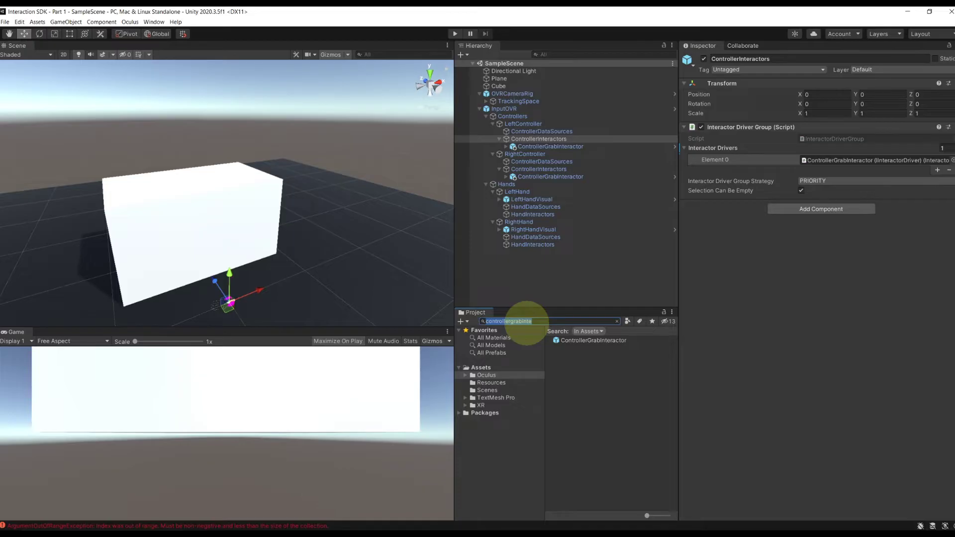
pyautogui.write('Handgrab')
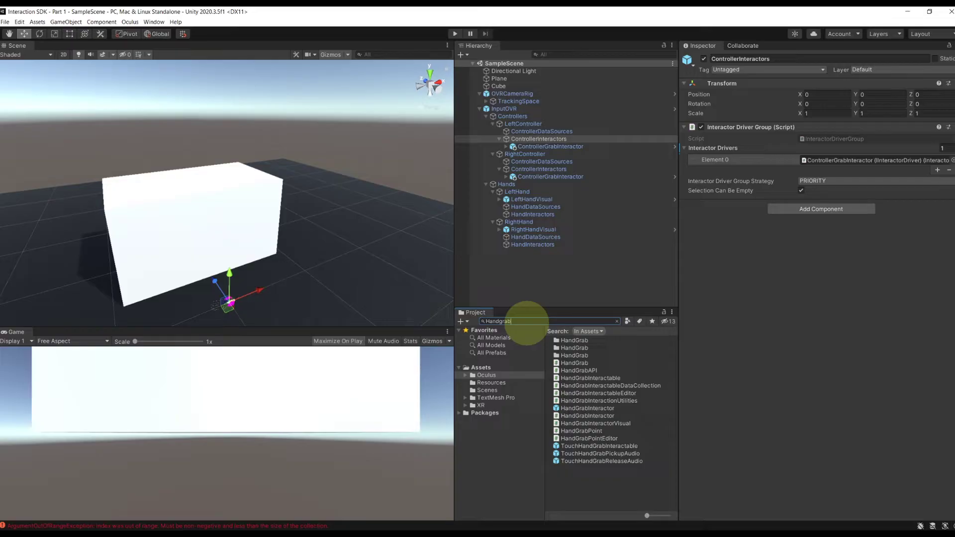
pyautogui.write('inter')
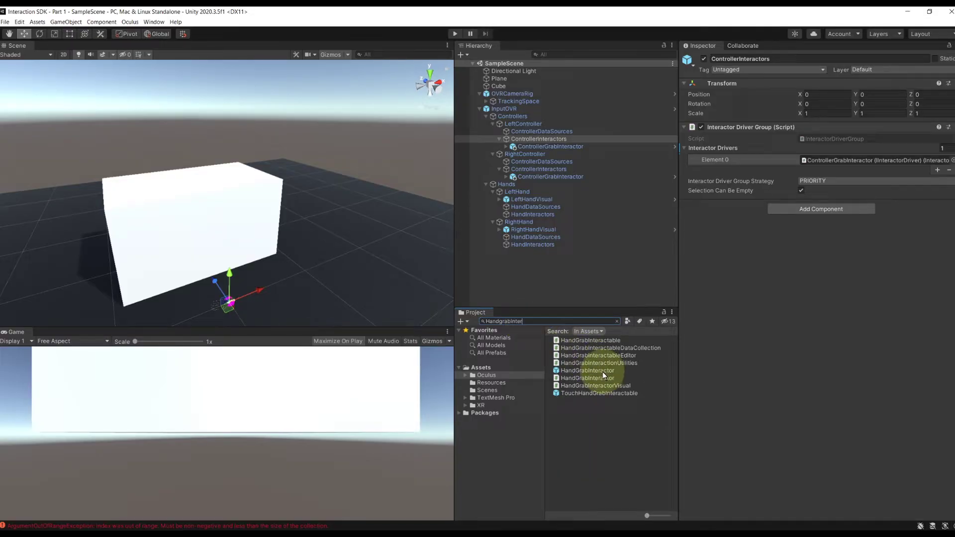
pyautogui.moveTo(602, 371); pyautogui.dragTo(544, 244)
pyautogui.click(577, 371)
pyautogui.moveTo(577, 371); pyautogui.dragTo(861, 156)
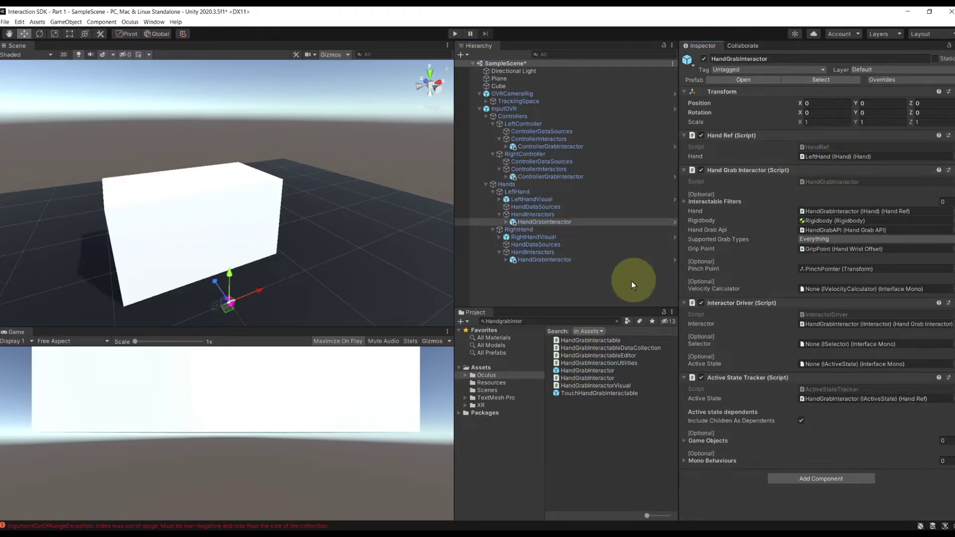
# Set the right HandGrabInteractor's Hand to RightHand and make both HandGrabInteractors interactor drivers.
pyautogui.click(547, 260)
pyautogui.moveTo(520, 228); pyautogui.dragTo(841, 158)
pyautogui.click(537, 215)
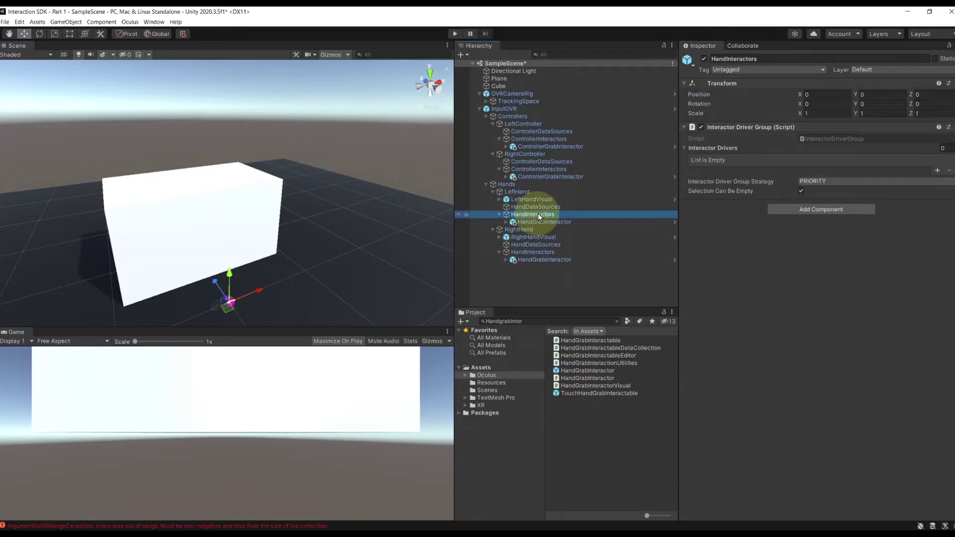
pyautogui.moveTo(540, 222); pyautogui.dragTo(744, 150)
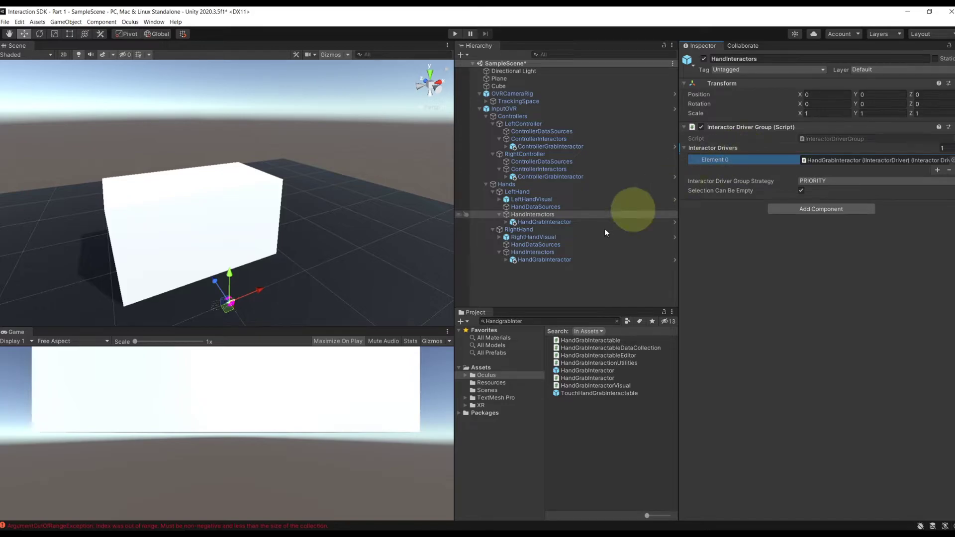
pyautogui.click(538, 253)
pyautogui.moveTo(544, 260); pyautogui.dragTo(723, 151)
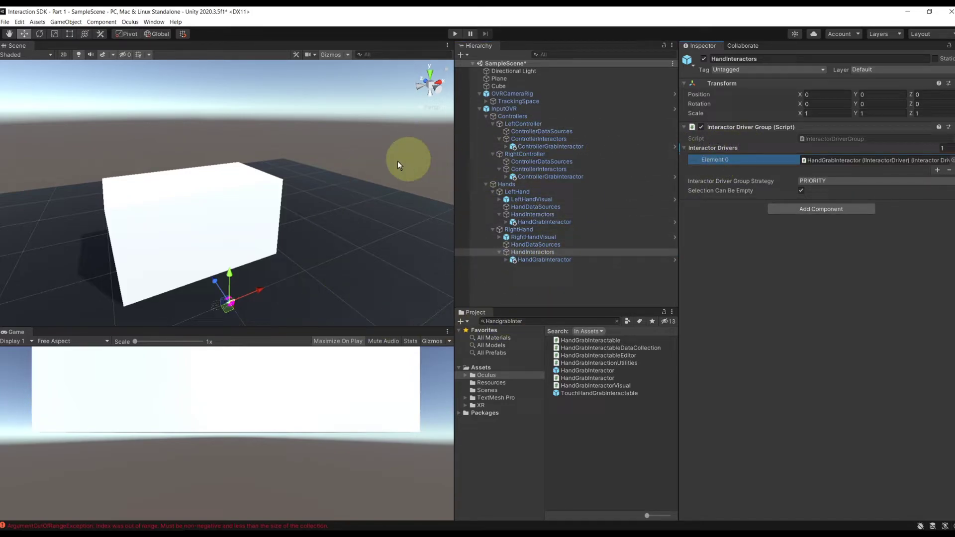
pyautogui.click(537, 299)
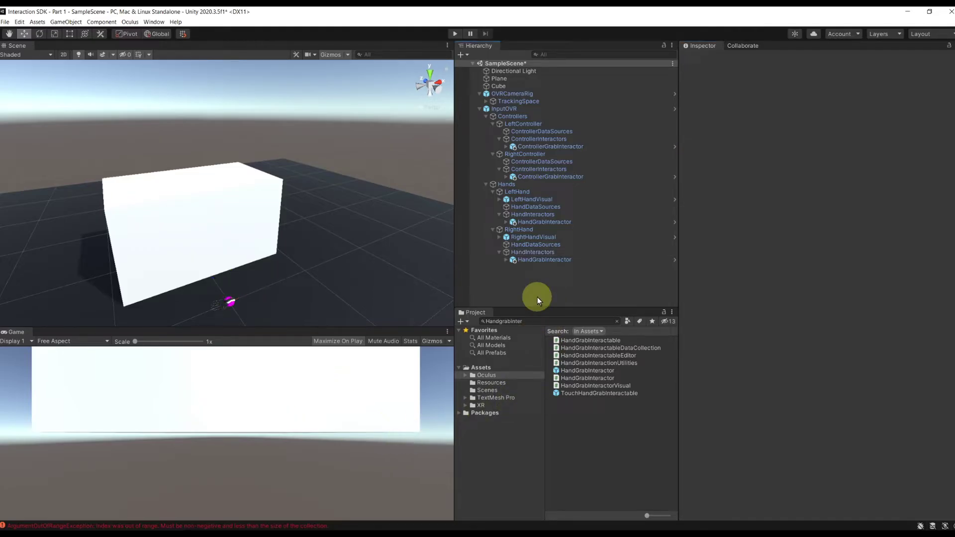
# Create a cube named r, raise it above the plane and shrink it to 0.0462 scale.
pyautogui.click(478, 109)
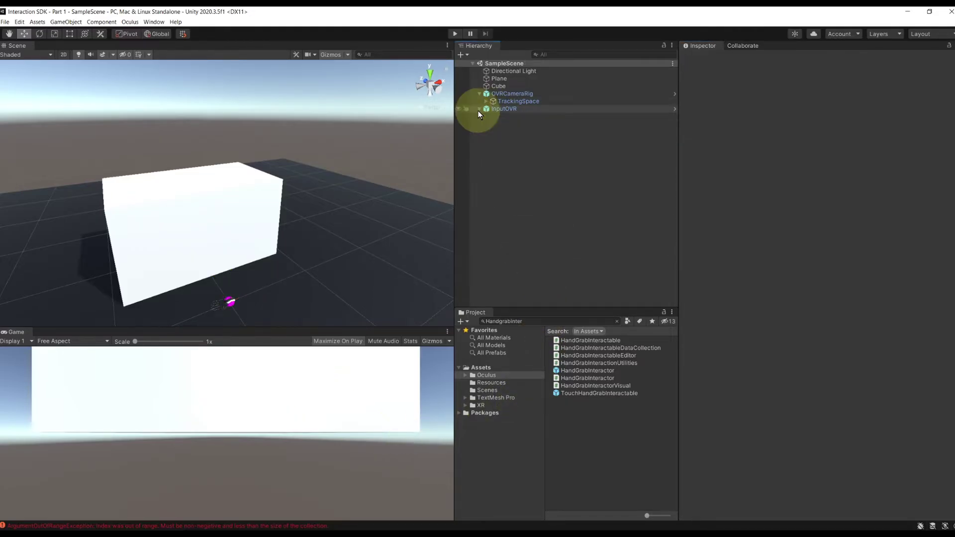
pyautogui.rightClick(481, 135)
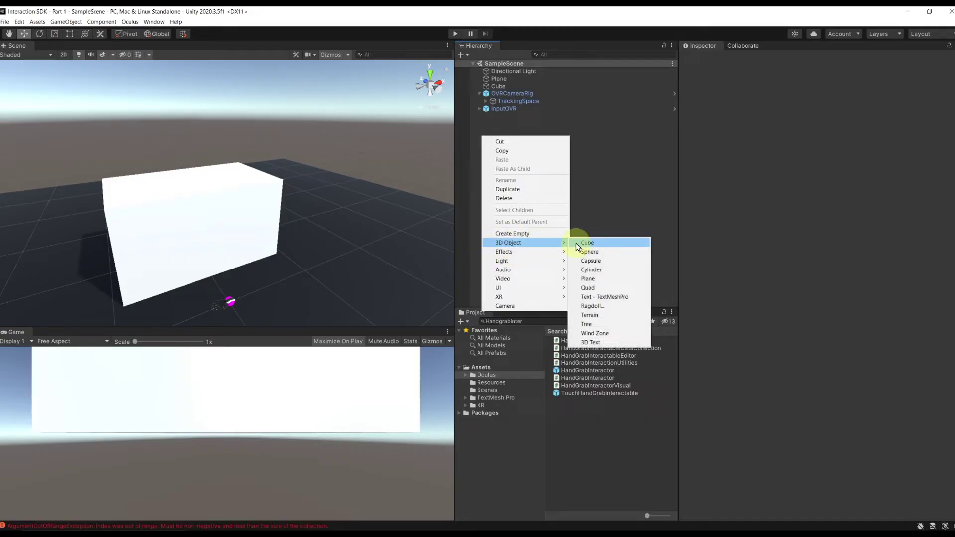
pyautogui.click(586, 243)
pyautogui.write('r')
pyautogui.press('Return')
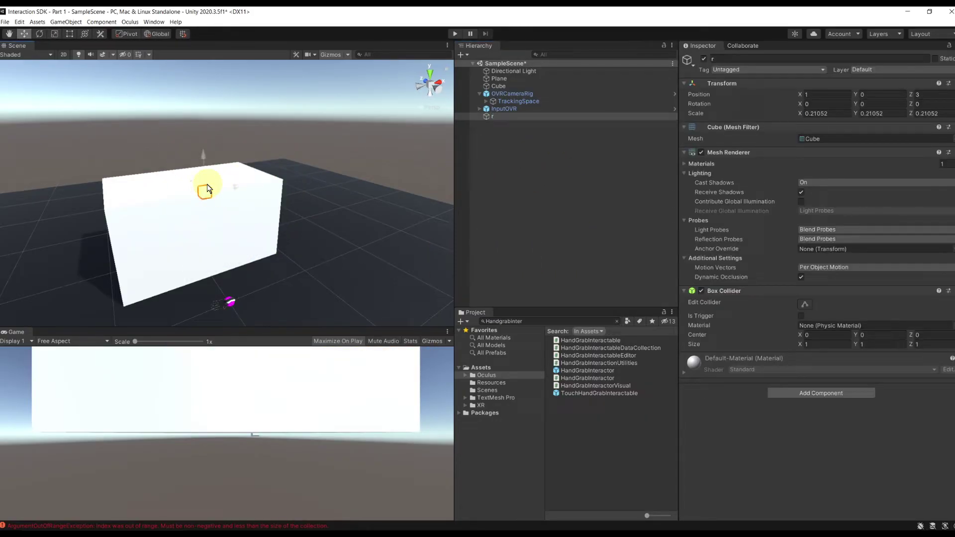
pyautogui.moveTo(189, 151); pyautogui.dragTo(186, 130)
pyautogui.press('r')
pyautogui.moveTo(234, 190); pyautogui.dragTo(222, 199)
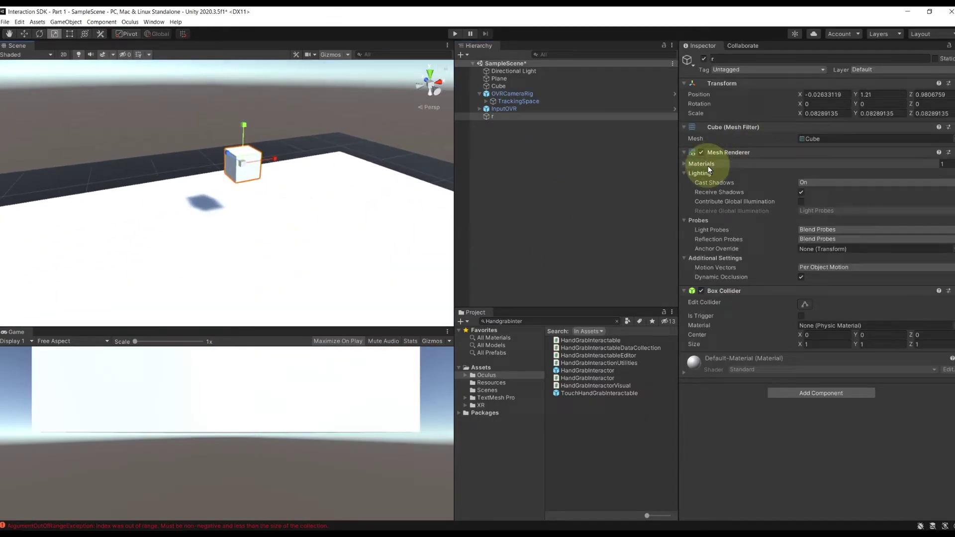
# Assign the Red material to cube r's Mesh Renderer.
pyautogui.click(701, 163)
pyautogui.click(949, 179)
pyautogui.write('red')
pyautogui.doubleClick(656, 188)
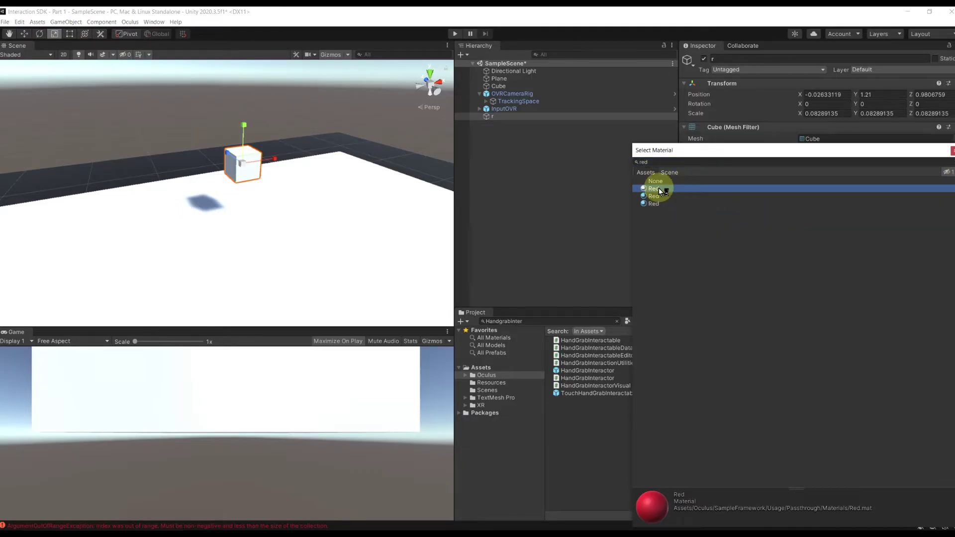
pyautogui.click(592, 198)
pyautogui.moveTo(391, 192); pyautogui.dragTo(477, 234, button='right')
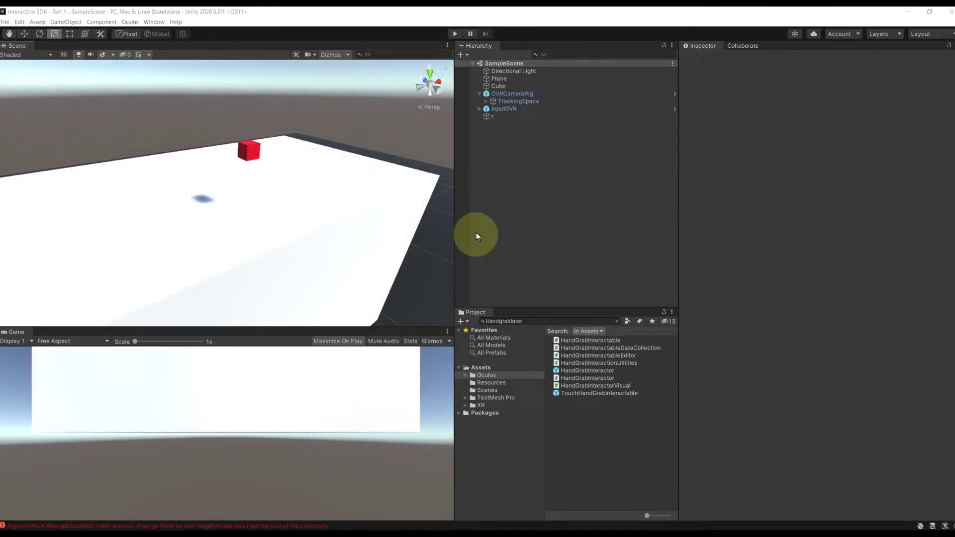
pyautogui.click(500, 117)
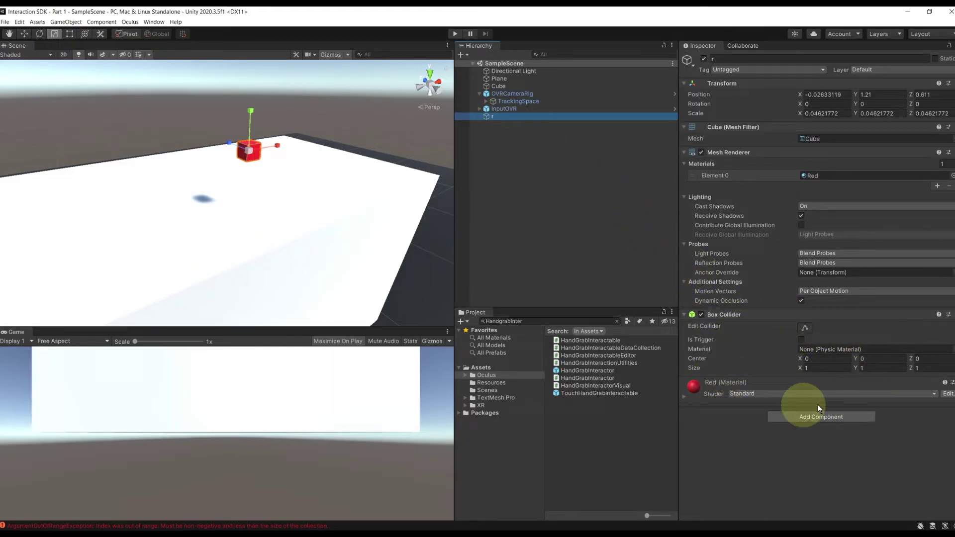
# Add Rigidbody and Transformable components to cube r.
pyautogui.click(792, 420)
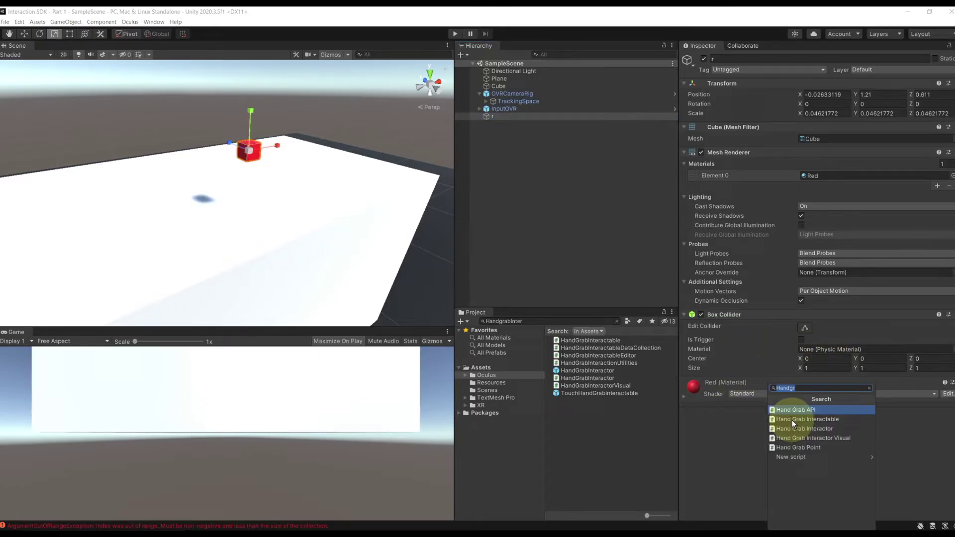
pyautogui.write('Rigid')
pyautogui.press('Return')
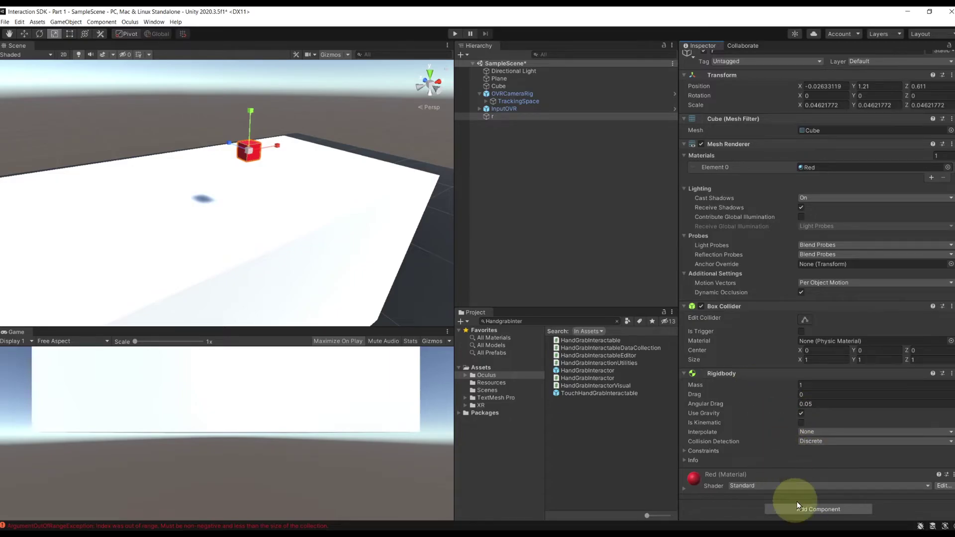
pyautogui.click(796, 505)
pyautogui.write('Transforma')
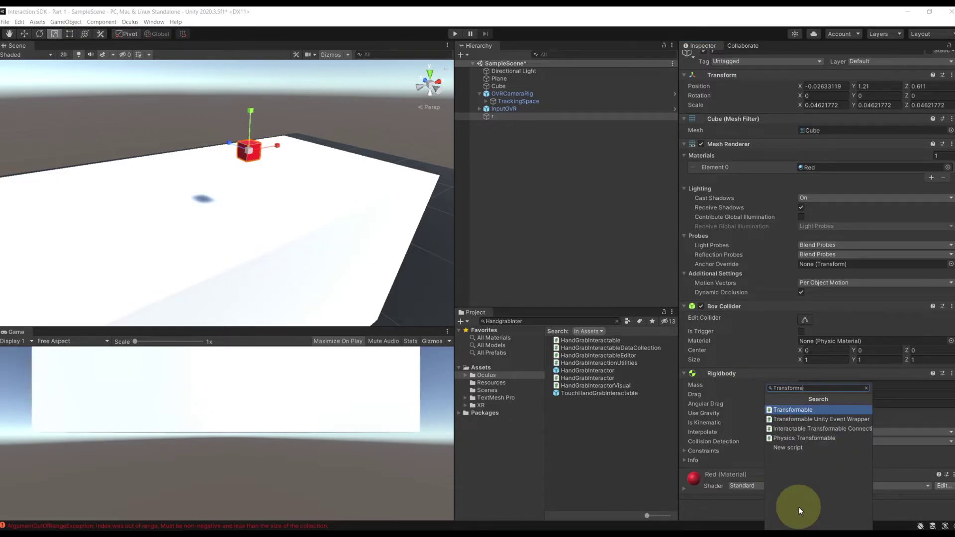
pyautogui.write('ble')
pyautogui.press('Return')
pyautogui.scroll(-5, 805, 427)
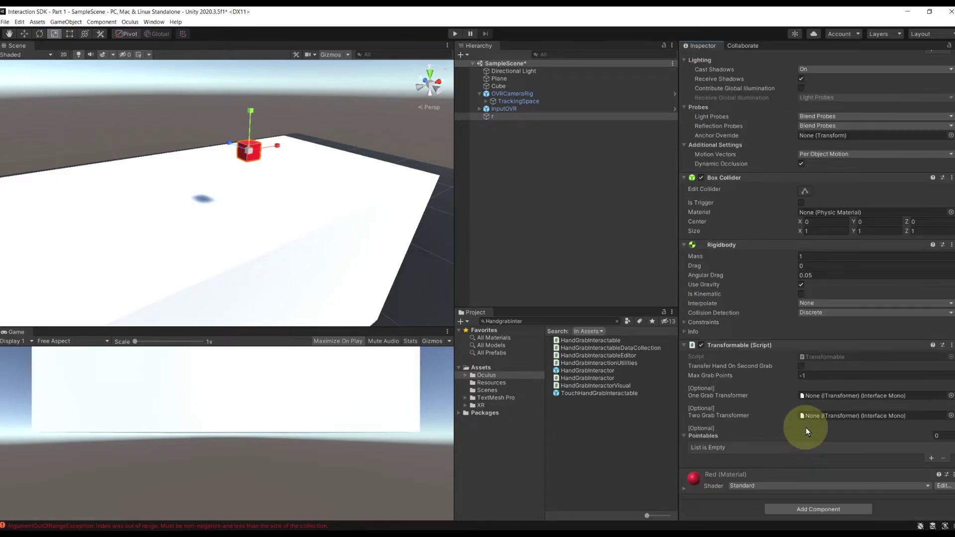
pyautogui.click(683, 178)
pyautogui.click(684, 73)
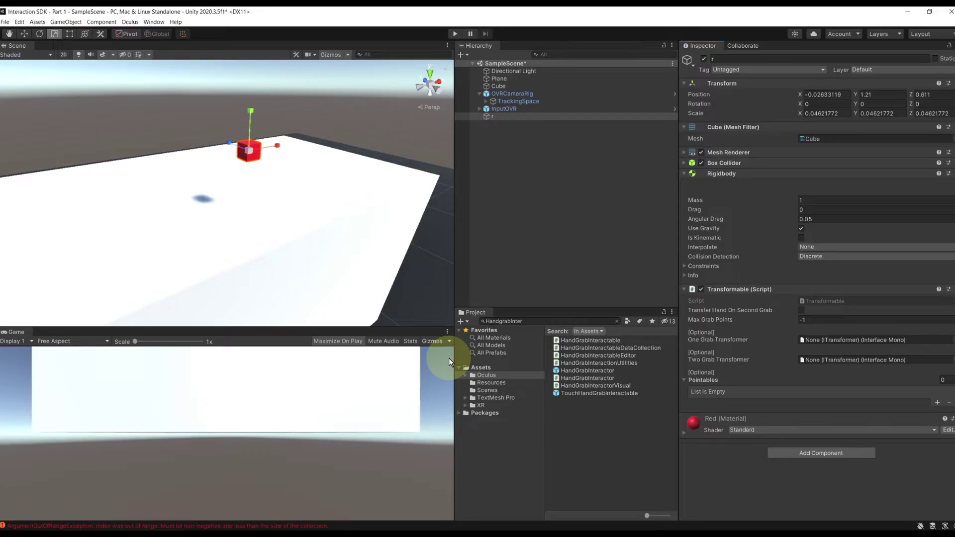
# Add Grab Interactable, link it to r's Rigidbody and list it under Pointables.
pyautogui.click(777, 455)
pyautogui.write('Grab')
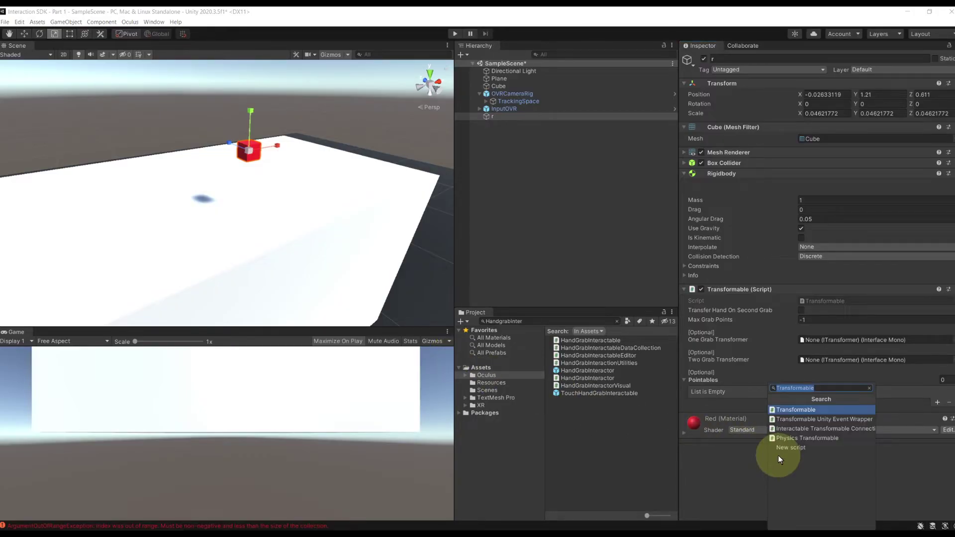
pyautogui.press('Return')
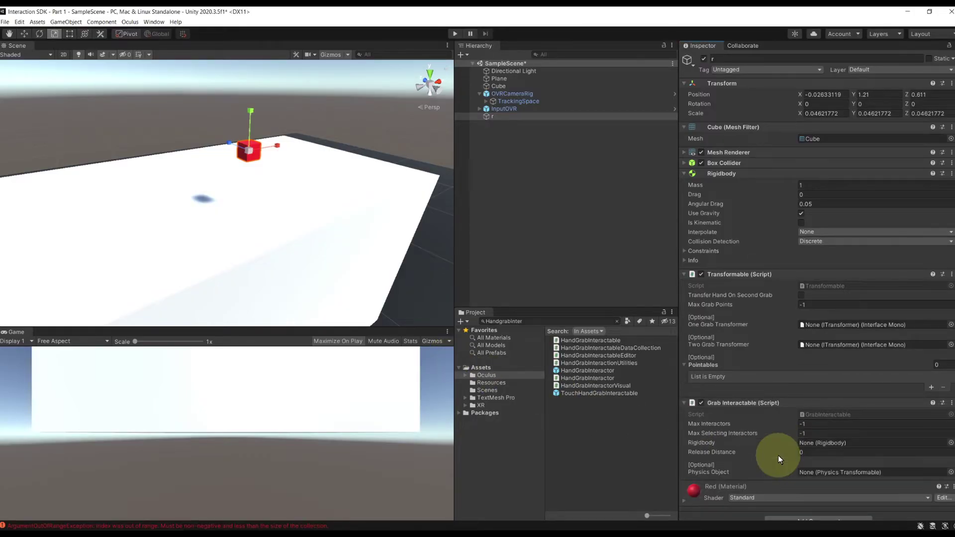
pyautogui.scroll(-1, 777, 355)
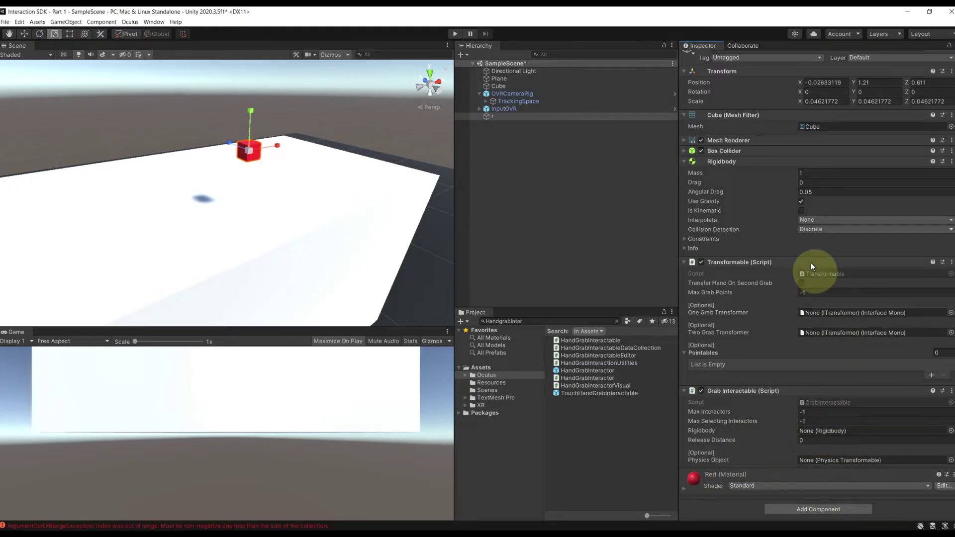
pyautogui.moveTo(721, 161); pyautogui.dragTo(821, 434)
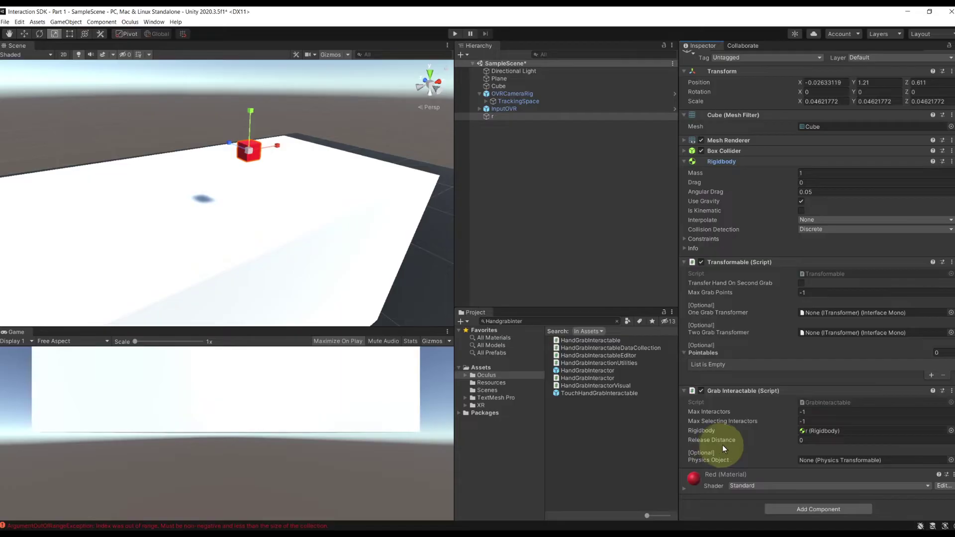
pyautogui.moveTo(717, 390); pyautogui.dragTo(712, 352)
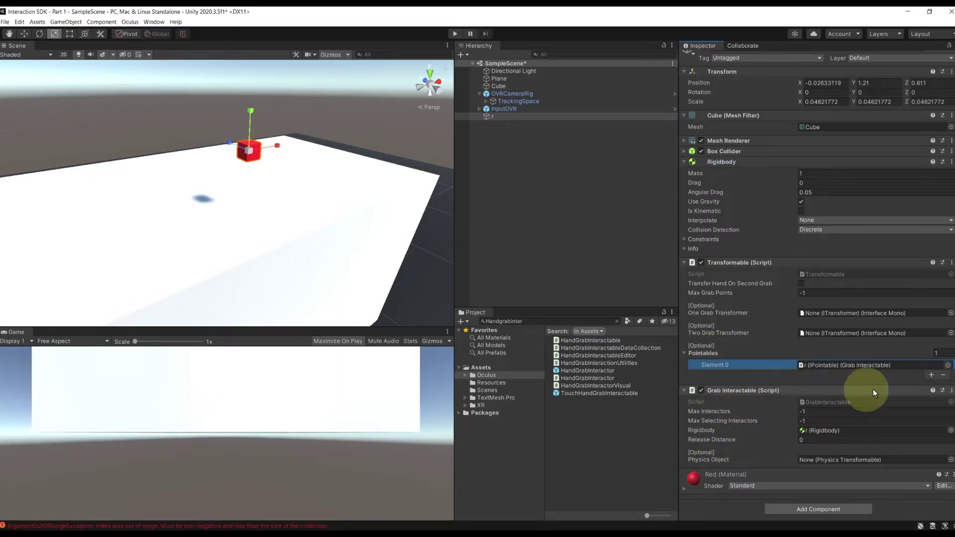
# Test-play the scene, then disable the DebugVisuals under LeftController and RightController.
pyautogui.click(455, 33)
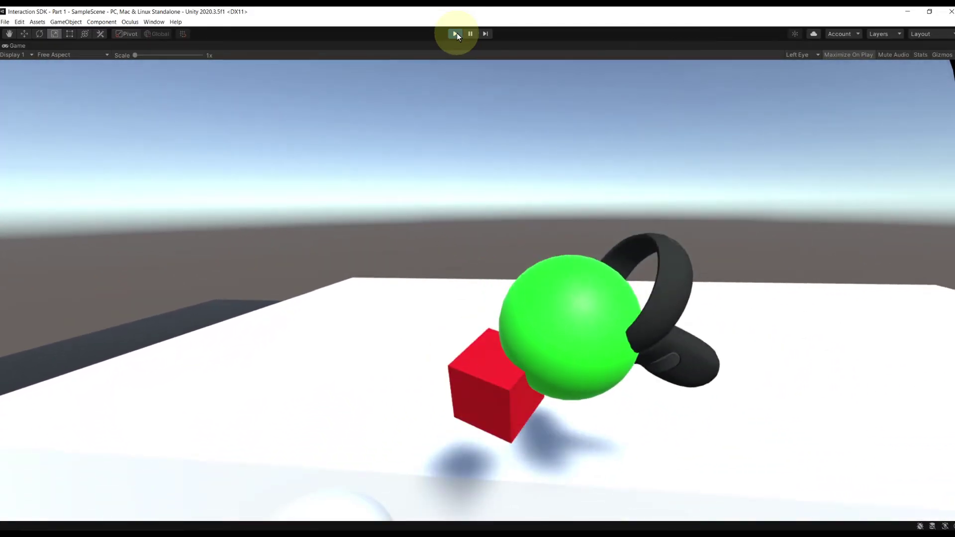
pyautogui.click(456, 33)
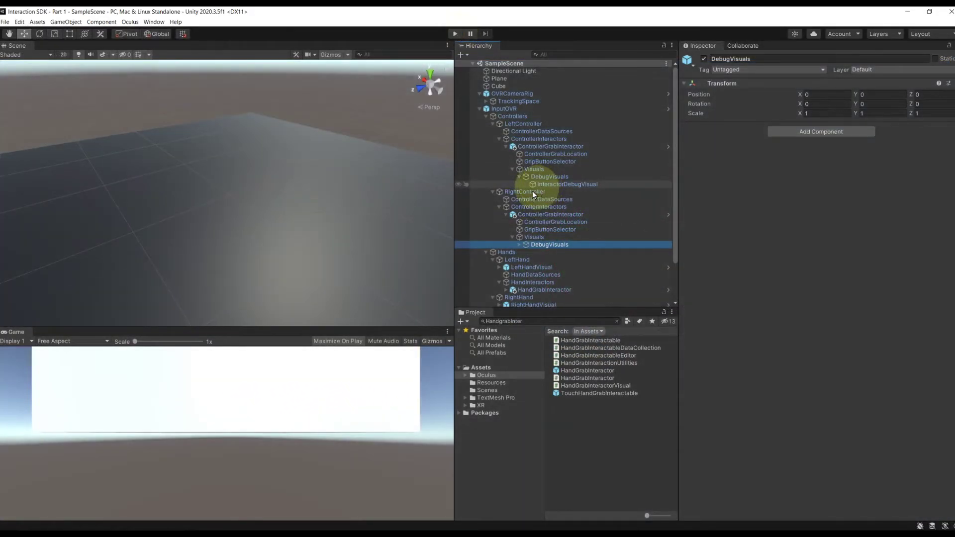
pyautogui.click(548, 177)
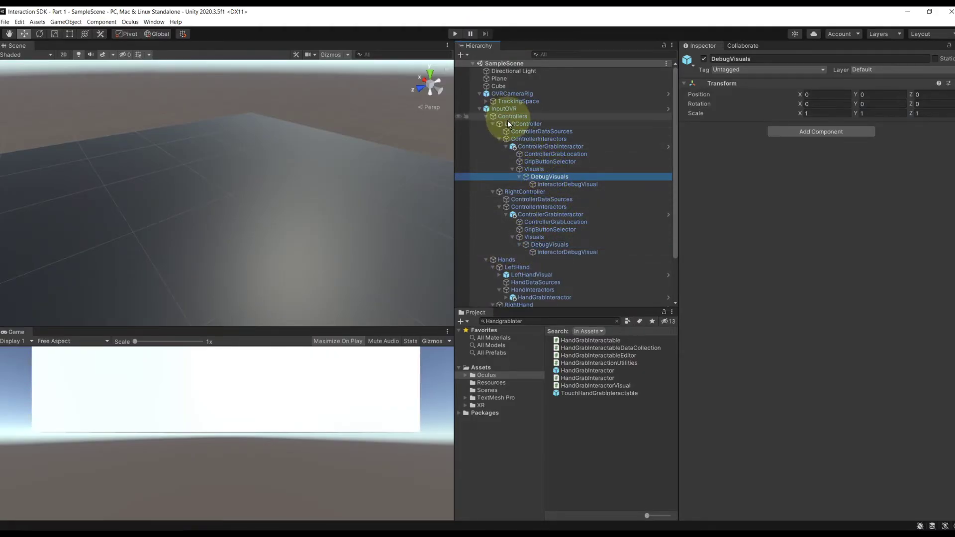
pyautogui.keyDown('ctrl'); pyautogui.click(553, 245); pyautogui.keyUp('ctrl')
pyautogui.click(703, 59)
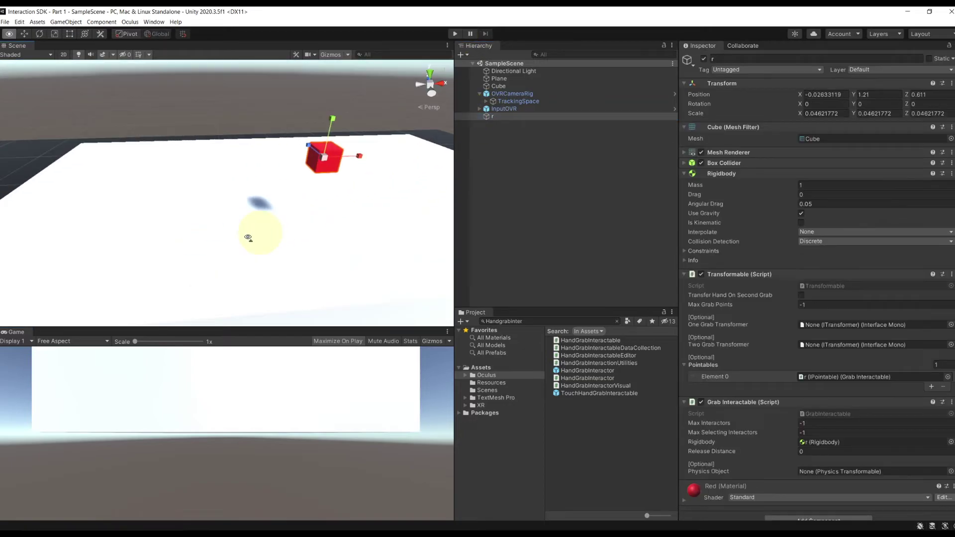
# Duplicate cube r and select the copy r (1).
pyautogui.keyDown('alt'); pyautogui.moveTo(255, 234); pyautogui.dragTo(374, 191); pyautogui.keyUp('alt')
pyautogui.press('w')
pyautogui.hotkey('ctrl', 'd')
pyautogui.hotkey('ctrl', 'd')
pyautogui.click(493, 116)
pyautogui.scroll(4, 330, 167)
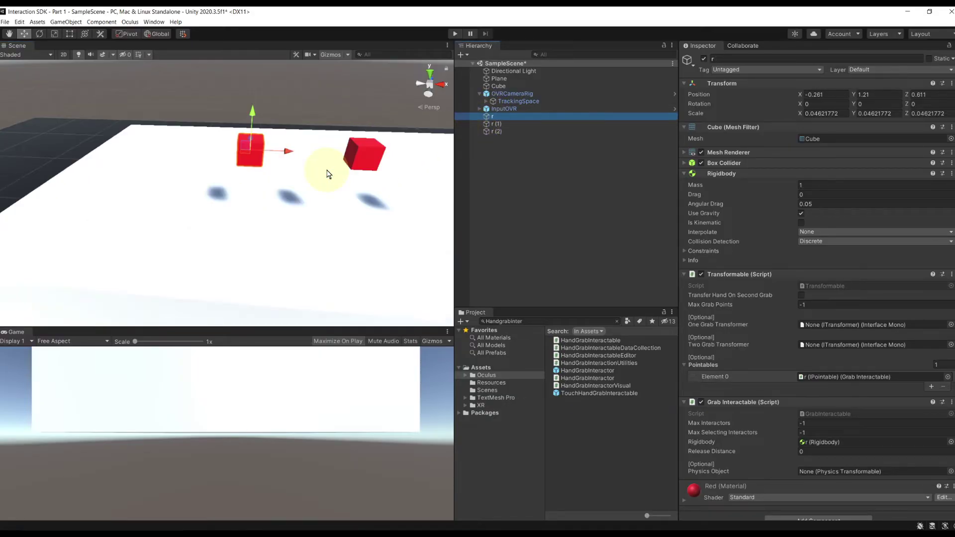
pyautogui.click(496, 123)
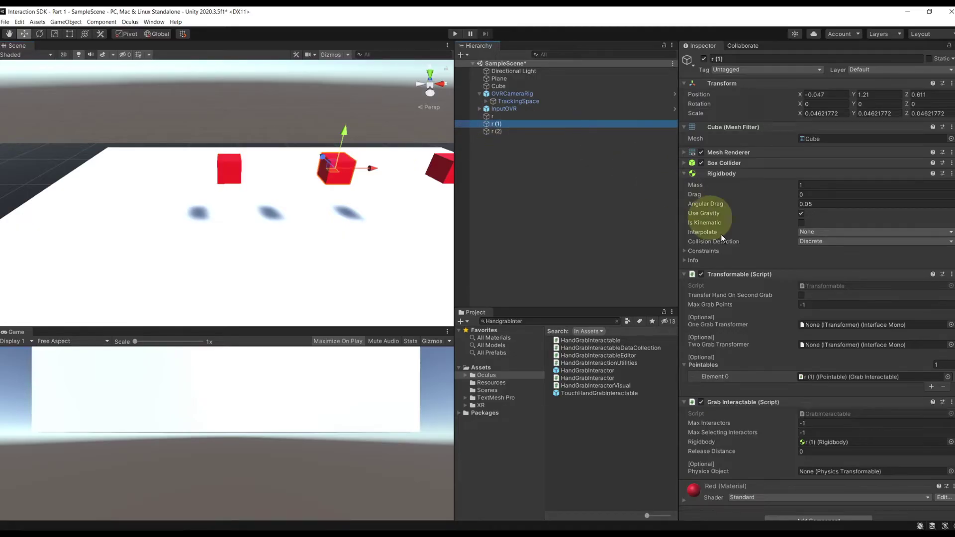
pyautogui.scroll(-1, 816, 384)
# Replace r (1)'s Grab Interactable with a Hand Grab Interactable whose Relative To and Rigidbody are r (1).
pyautogui.rightClick(744, 391)
pyautogui.click(781, 426)
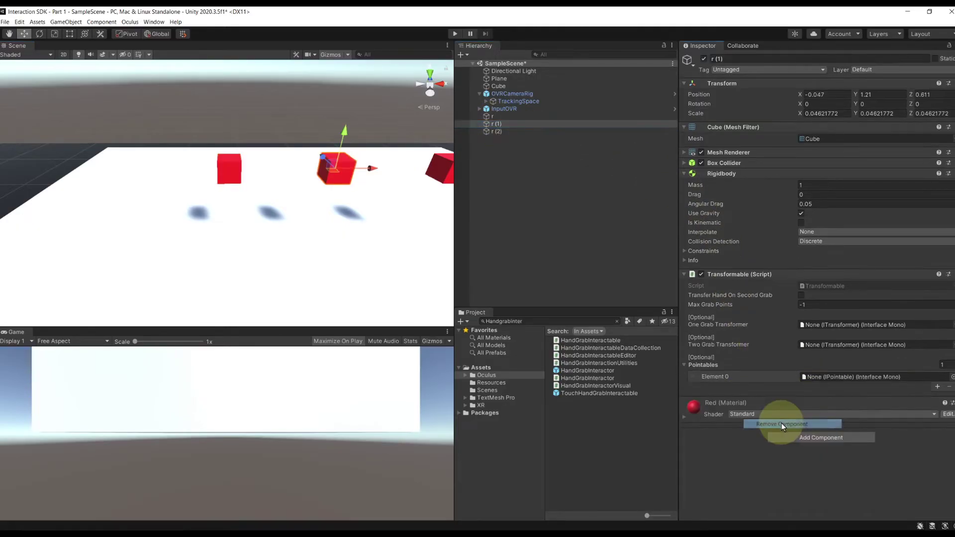
pyautogui.click(791, 441)
pyautogui.write('HandGrab')
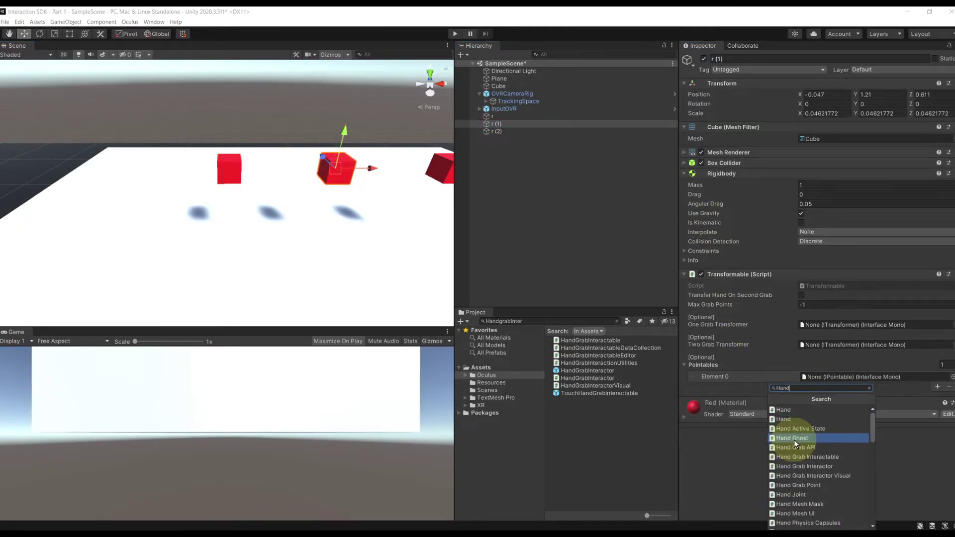
pyautogui.press('Up')
pyautogui.press('Up')
pyautogui.press('Return')
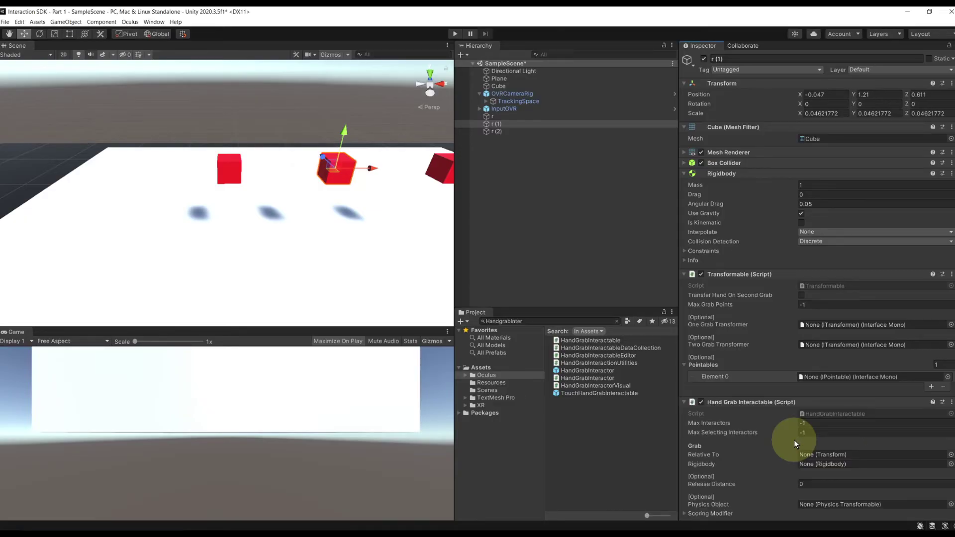
pyautogui.scroll(-5, 834, 379)
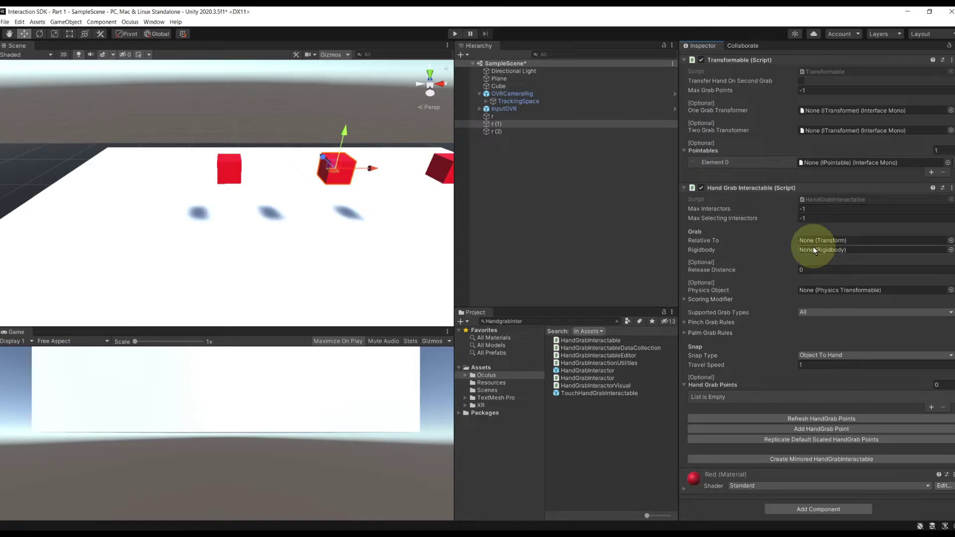
pyautogui.moveTo(496, 124); pyautogui.dragTo(840, 242)
pyautogui.moveTo(497, 124); pyautogui.dragTo(843, 251)
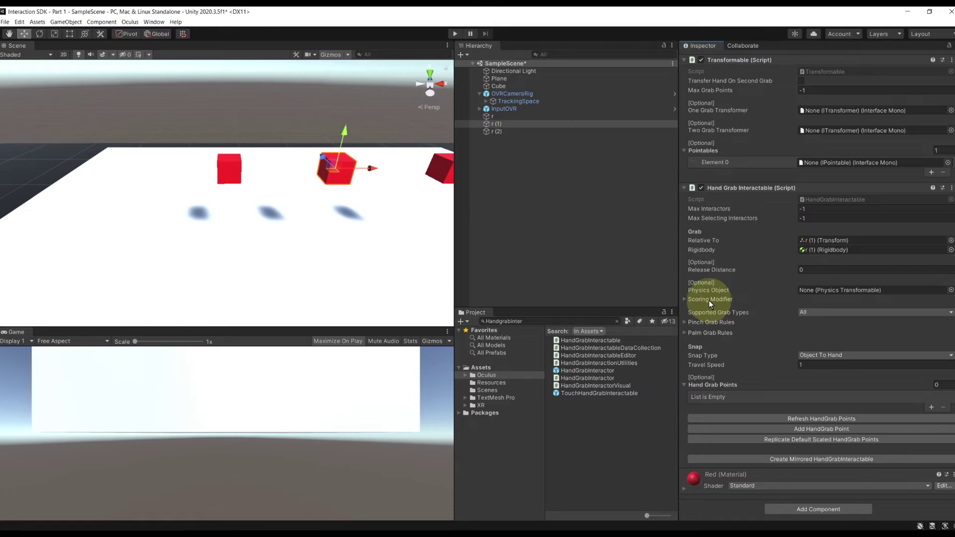
# Expand r (1)'s Pinch and Palm Grab Rules, set Snap Type to None, and save the scene.
pyautogui.click(794, 312)
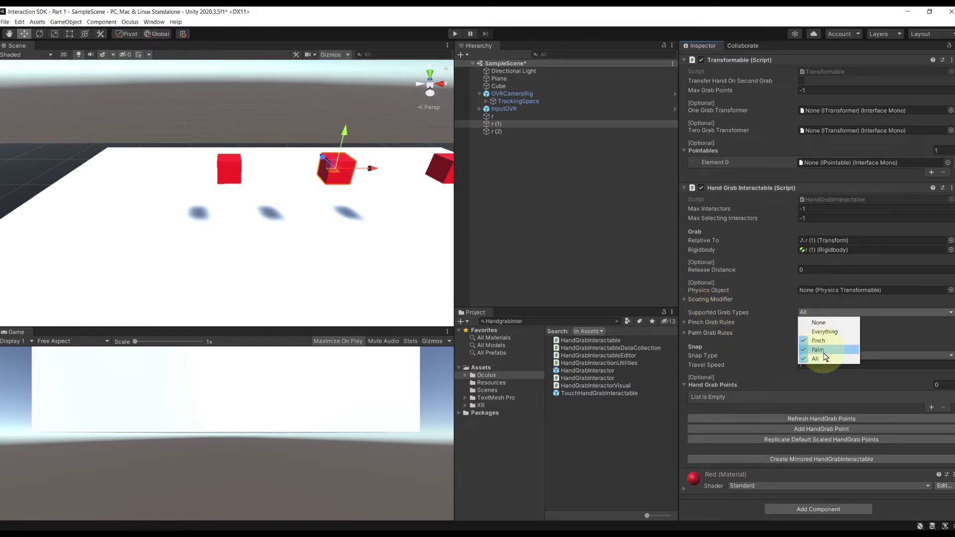
pyautogui.click(719, 322)
pyautogui.scroll(-2, 728, 317)
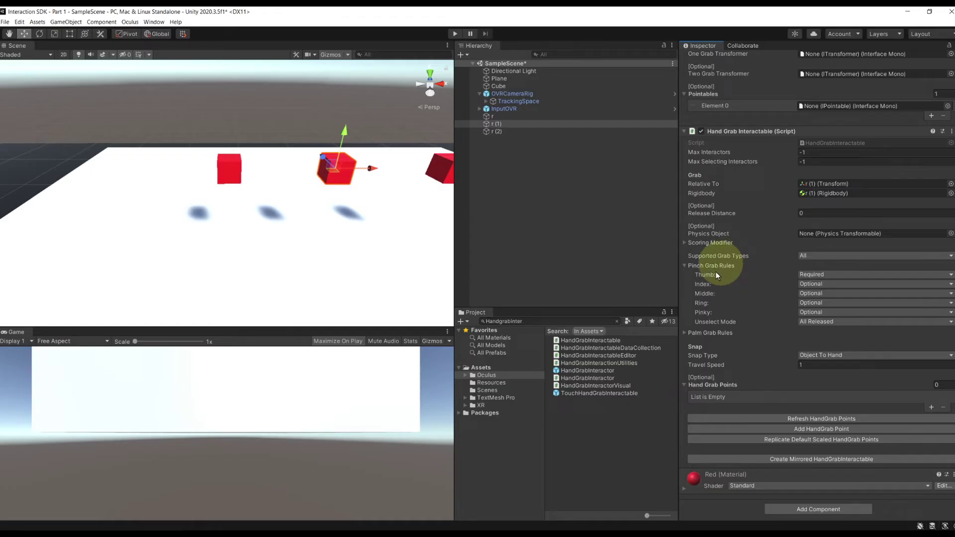
pyautogui.click(719, 333)
pyautogui.scroll(-2, 718, 333)
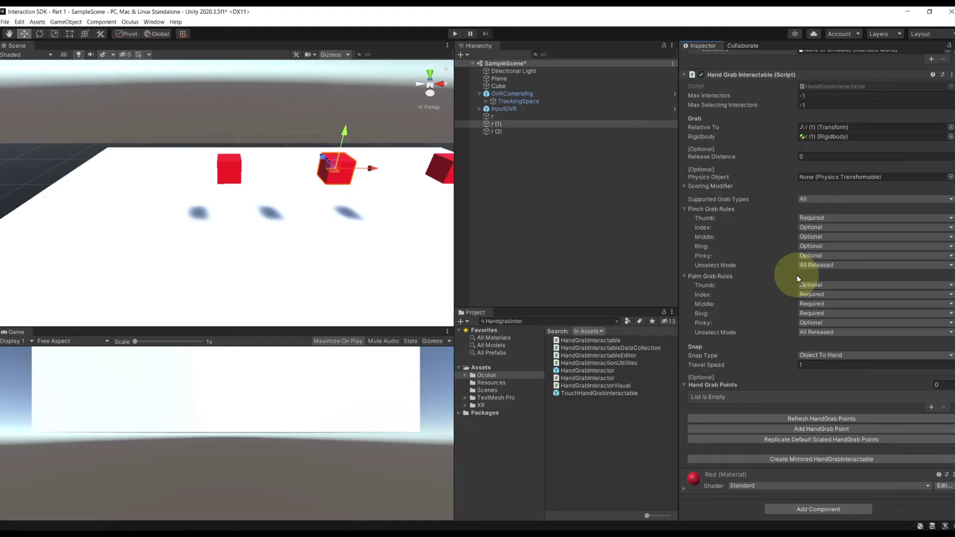
pyautogui.scroll(6, 789, 235)
pyautogui.moveTo(772, 246); pyautogui.dragTo(821, 222)
pyautogui.scroll(-6, 794, 285)
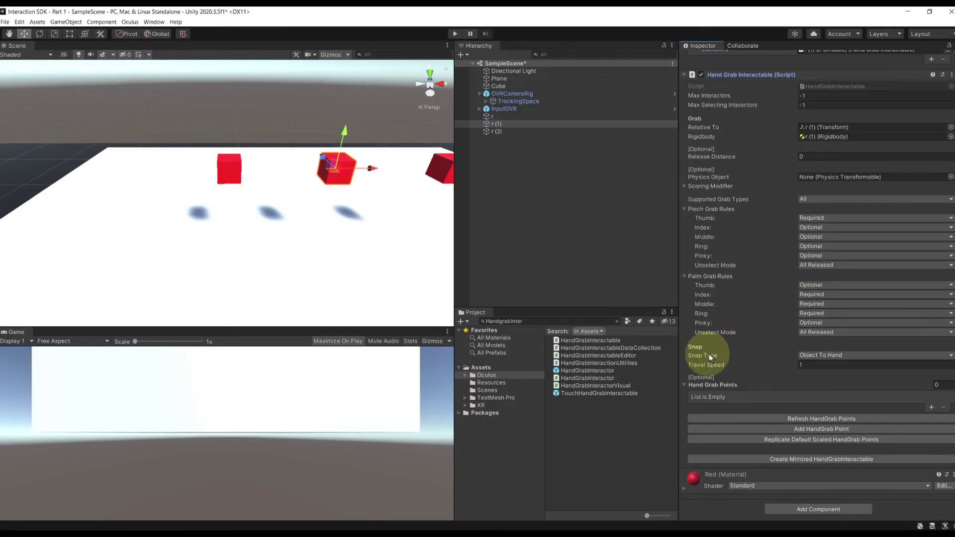
pyautogui.click(835, 355)
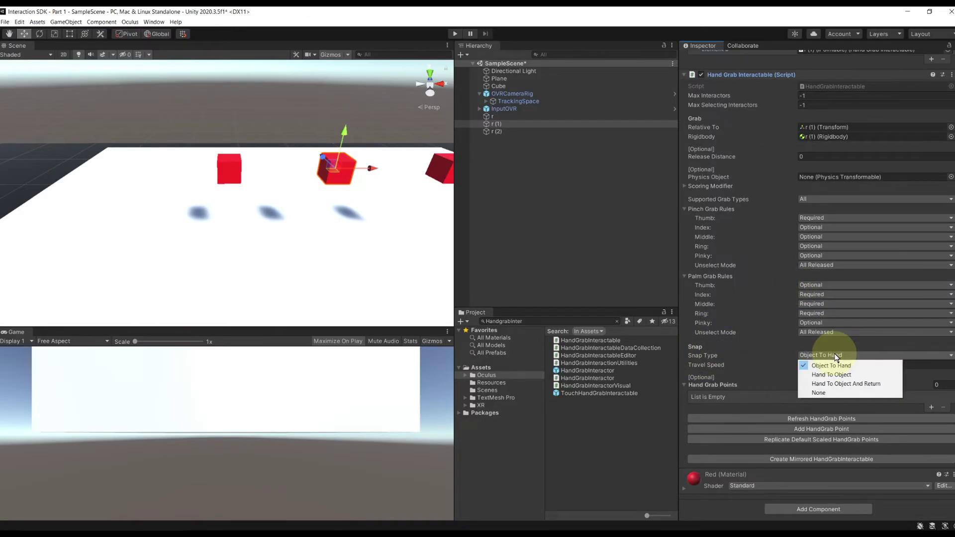
pyautogui.click(834, 393)
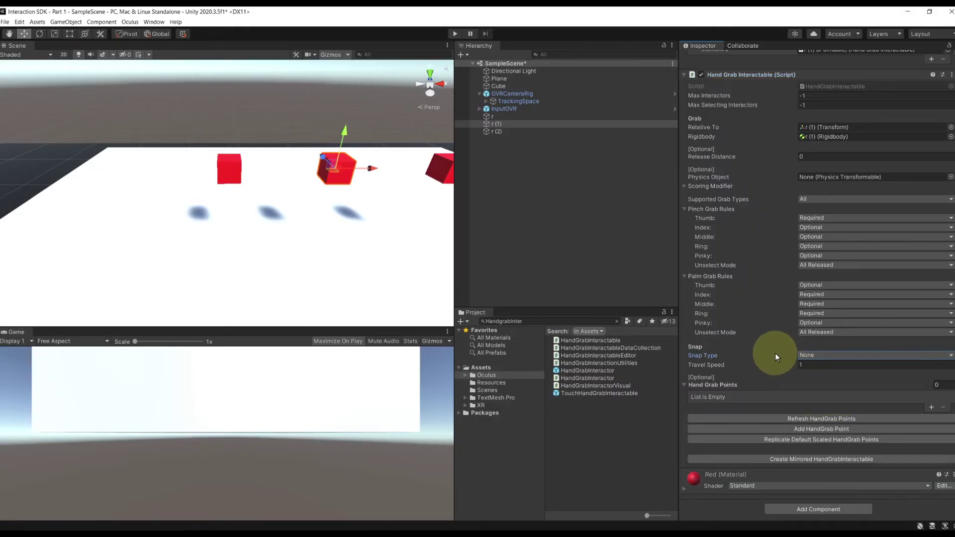
pyautogui.hotkey('ctrl', 's')
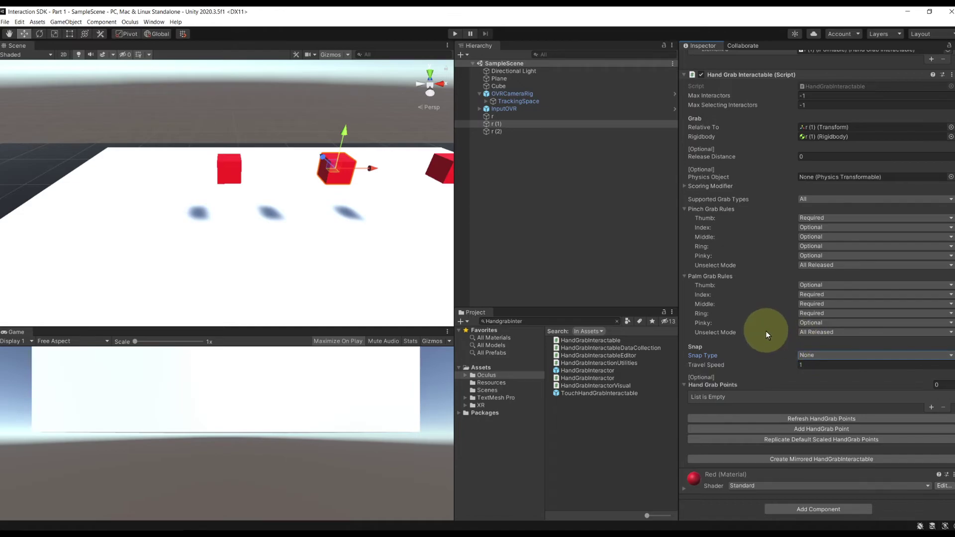
# Add a Hand Grab Interactable to r (2) with Relative To and Rigidbody set to r (2).
pyautogui.click(493, 132)
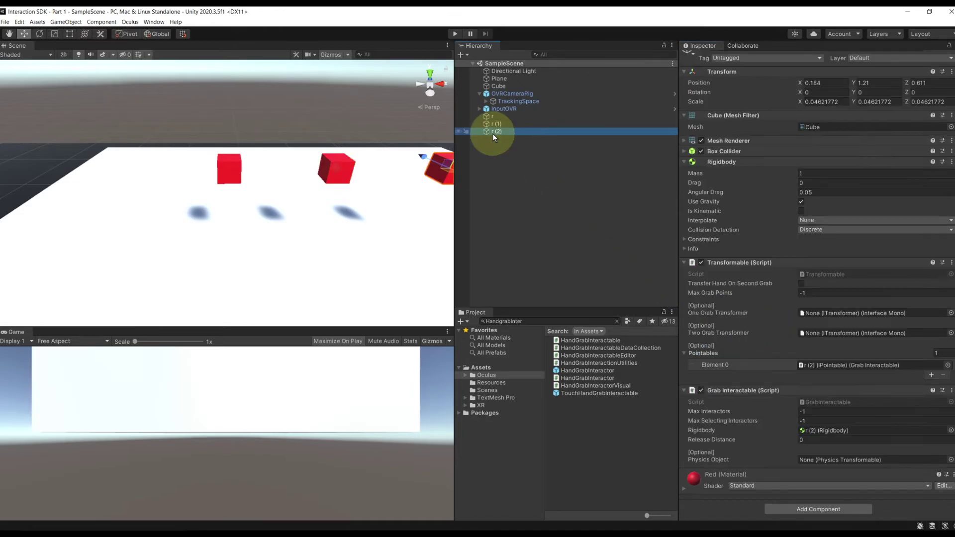
pyautogui.moveTo(388, 160); pyautogui.dragTo(343, 158, button='middle')
pyautogui.moveTo(343, 158); pyautogui.dragTo(336, 142, button='right')
pyautogui.click(774, 509)
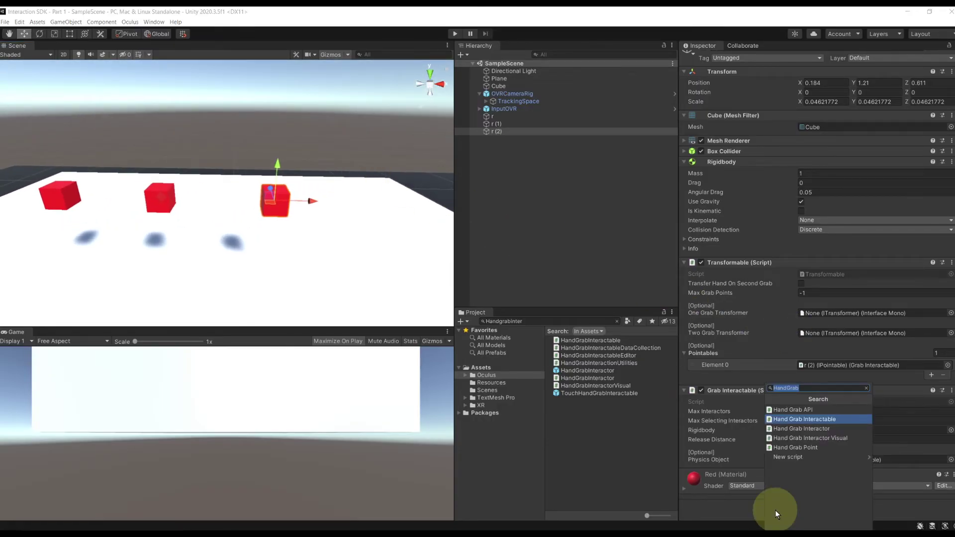
pyautogui.press('Return')
pyautogui.scroll(-5, 776, 513)
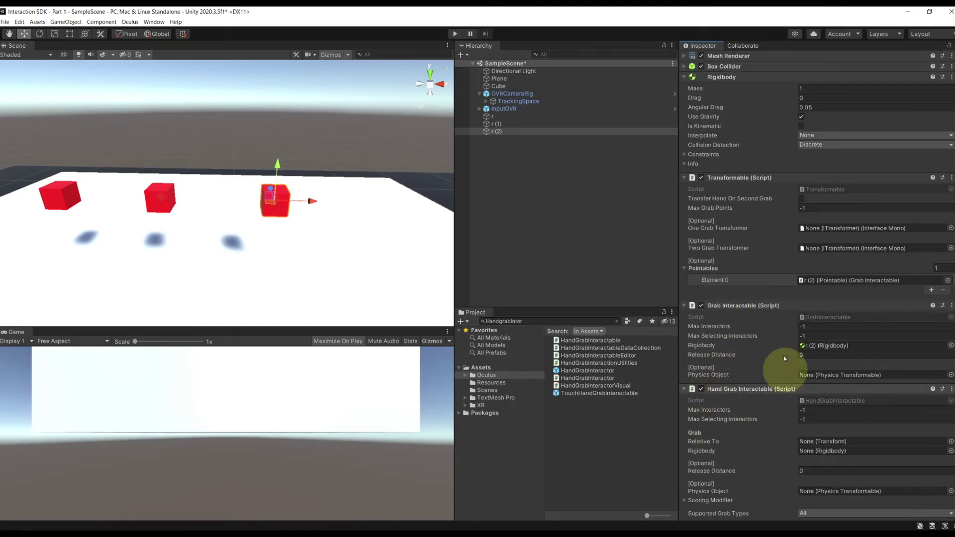
pyautogui.scroll(-5, 751, 439)
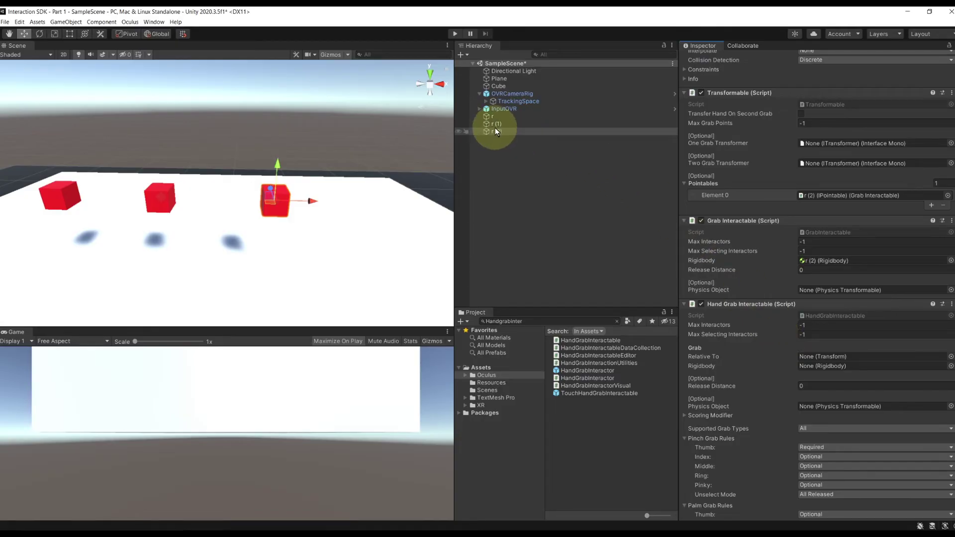
pyautogui.moveTo(495, 130); pyautogui.dragTo(823, 357)
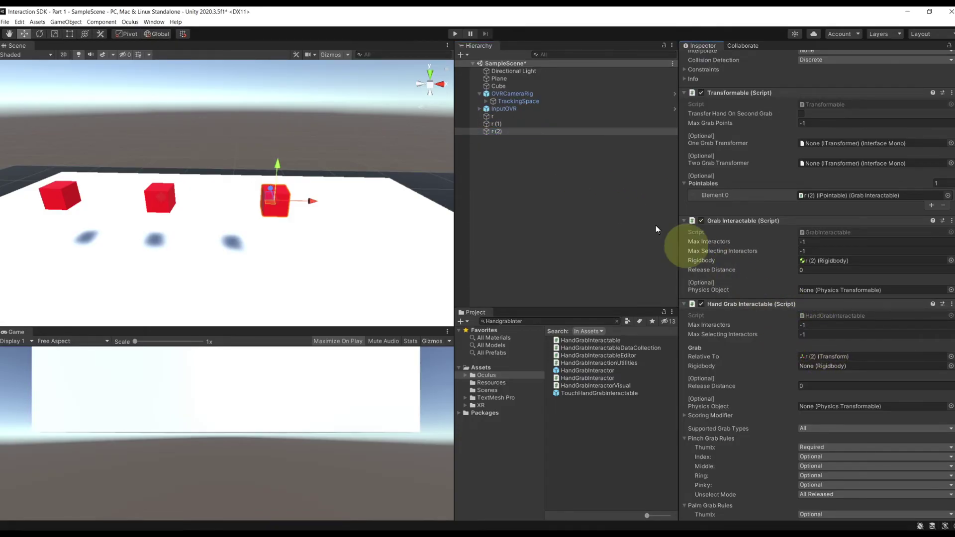
pyautogui.click(493, 130)
pyautogui.moveTo(492, 131); pyautogui.dragTo(808, 367)
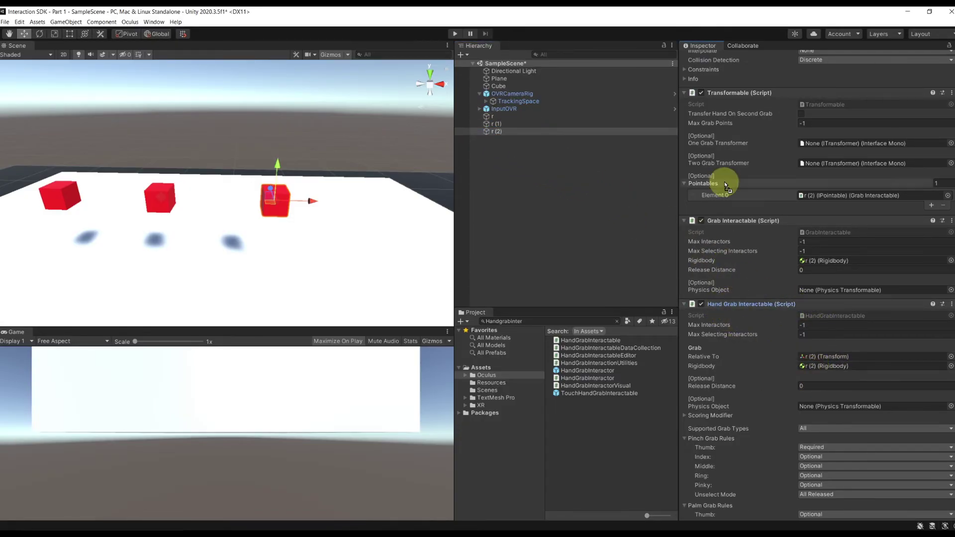
# Set r (2)'s Snap Type to None and save the scene.
pyautogui.scroll(-8, 793, 402)
pyautogui.click(818, 355)
pyautogui.click(818, 392)
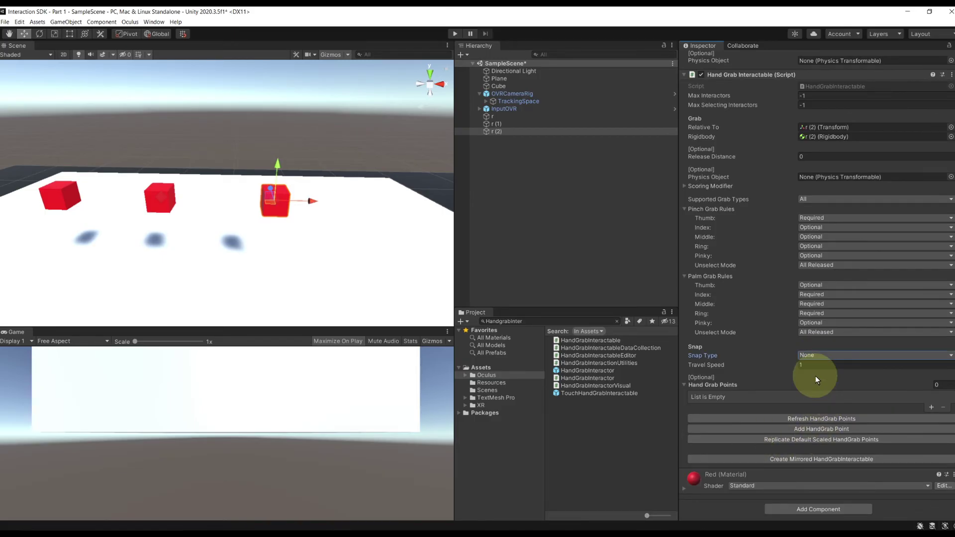
pyautogui.scroll(4, 788, 390)
pyautogui.hotkey('ctrl', 's')
pyautogui.scroll(8, 785, 390)
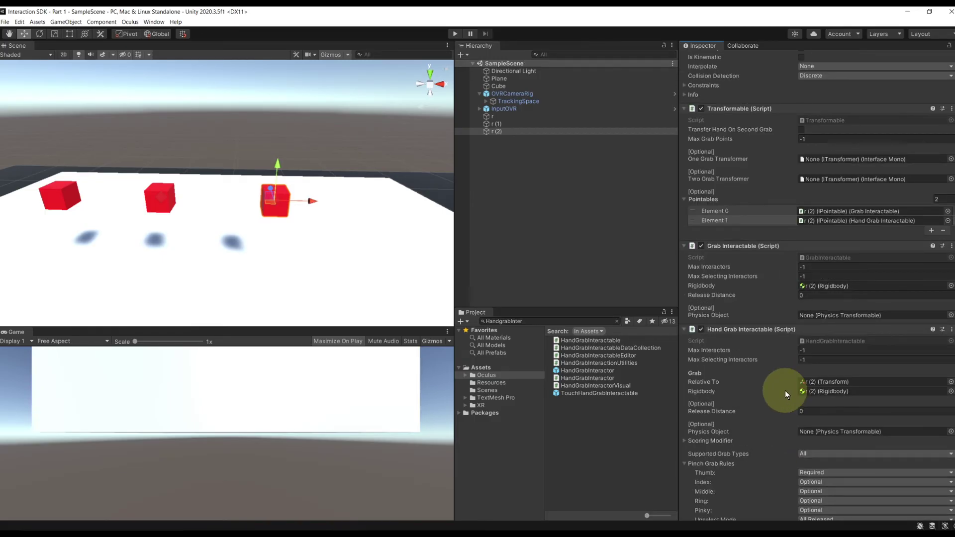
pyautogui.moveTo(231, 237); pyautogui.dragTo(282, 212, button='middle')
pyautogui.moveTo(282, 213); pyautogui.dragTo(273, 207, button='right')
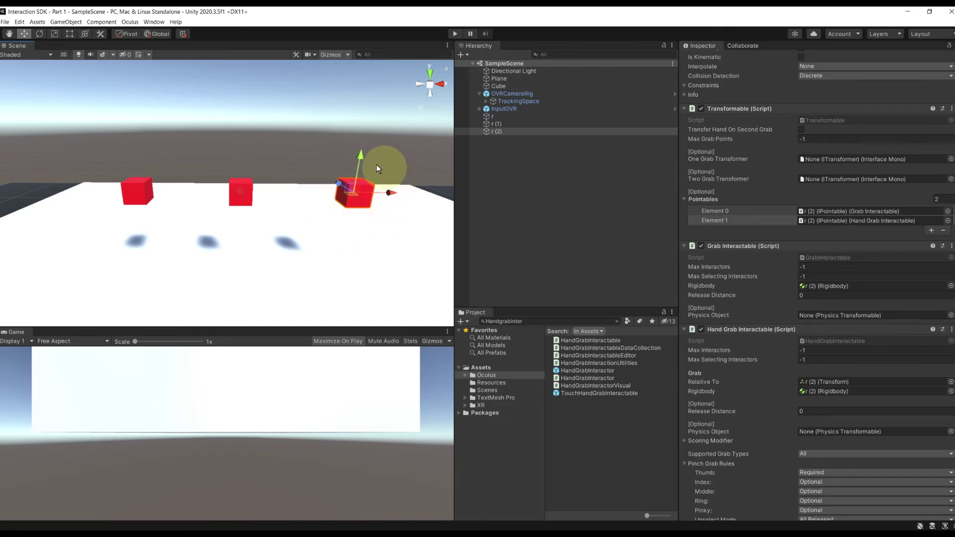
# Deselect r (2) by clicking empty space in the Hierarchy.
pyautogui.click(531, 187)
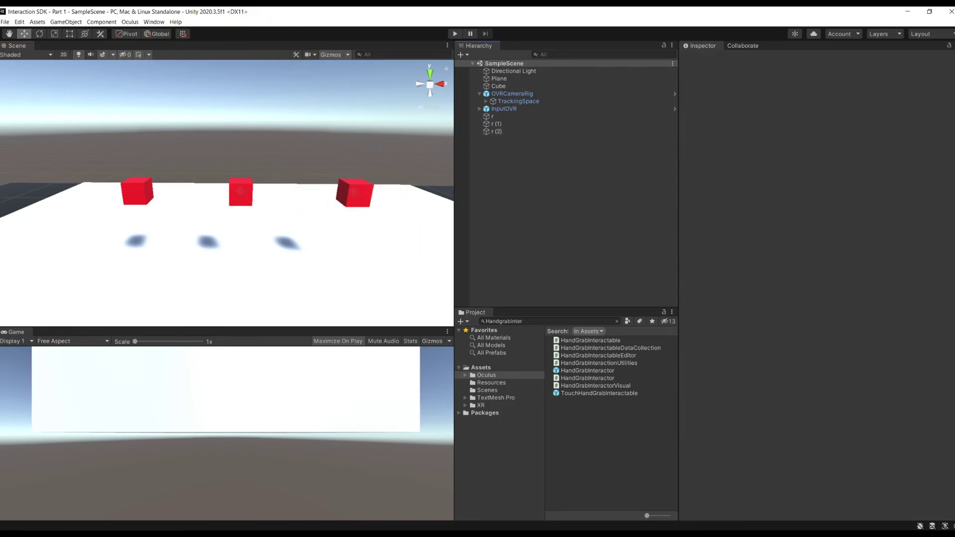